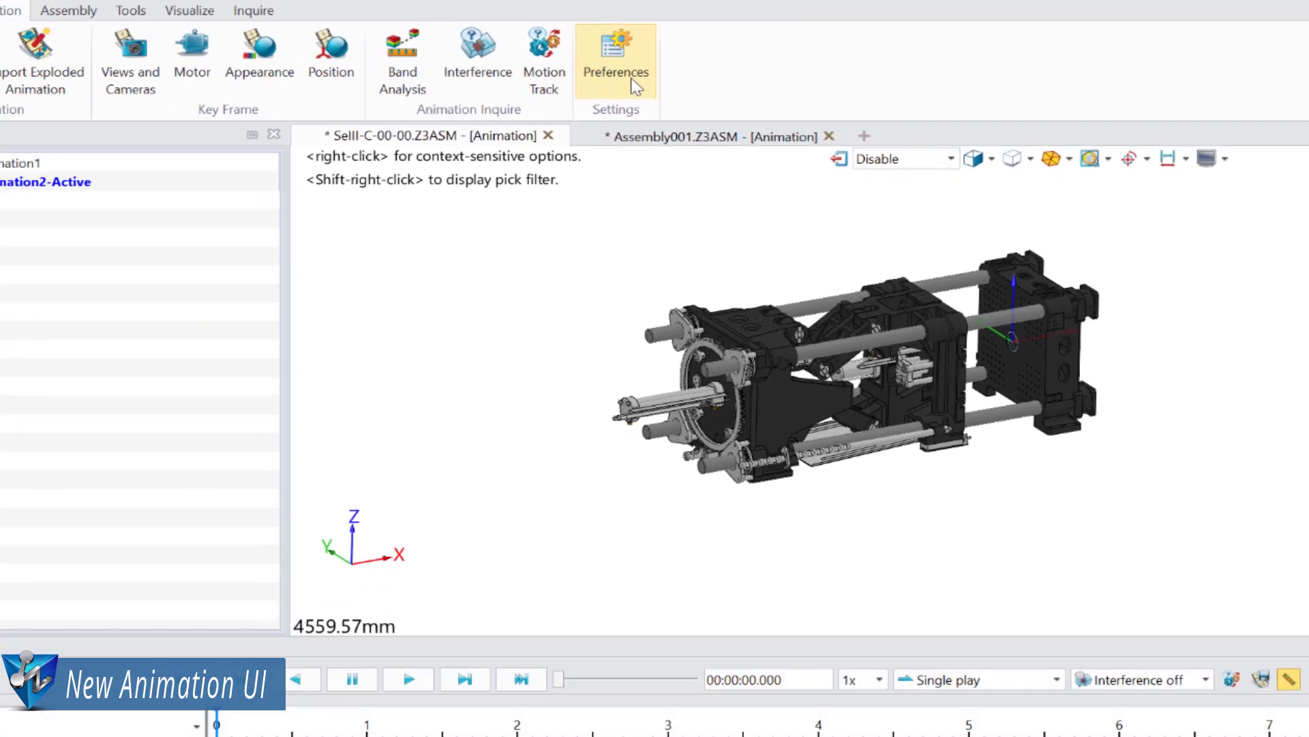
Set the animation's ending time to 30 seconds in the animation settings.
left_click(634, 86)
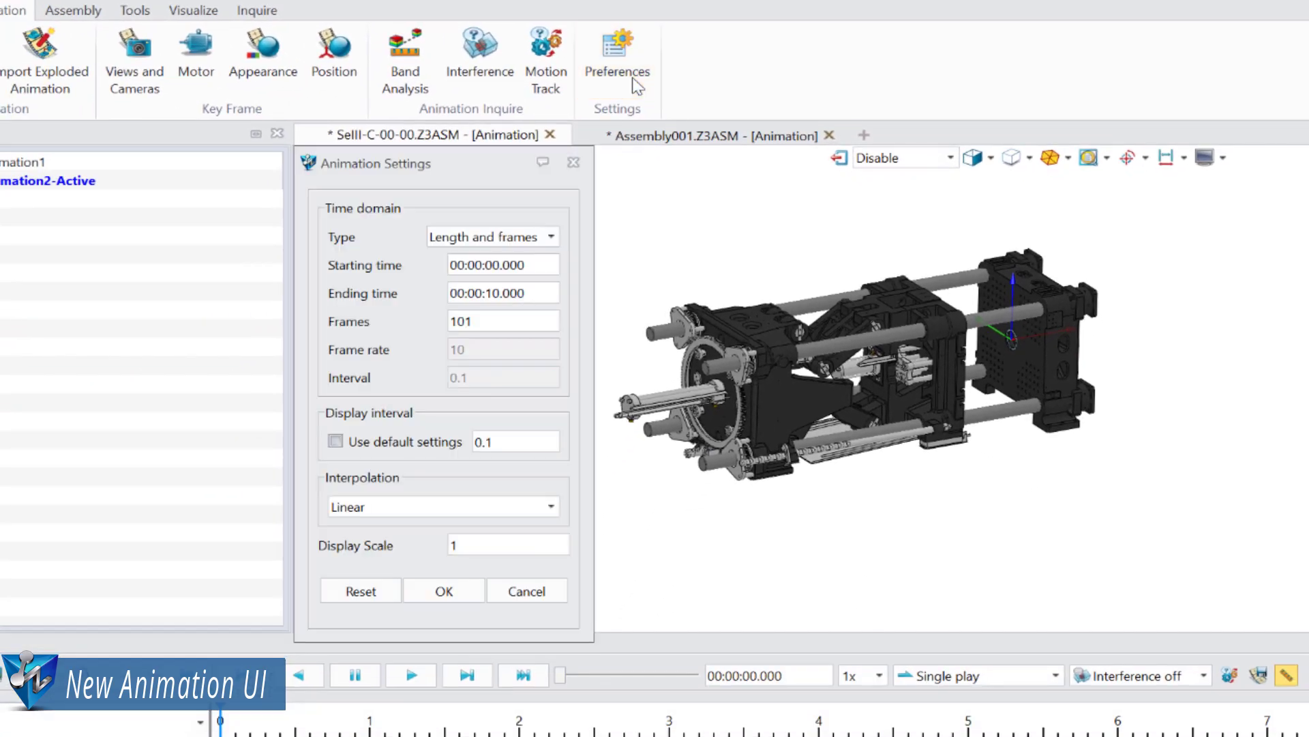
double_click(532, 293)
type("30")
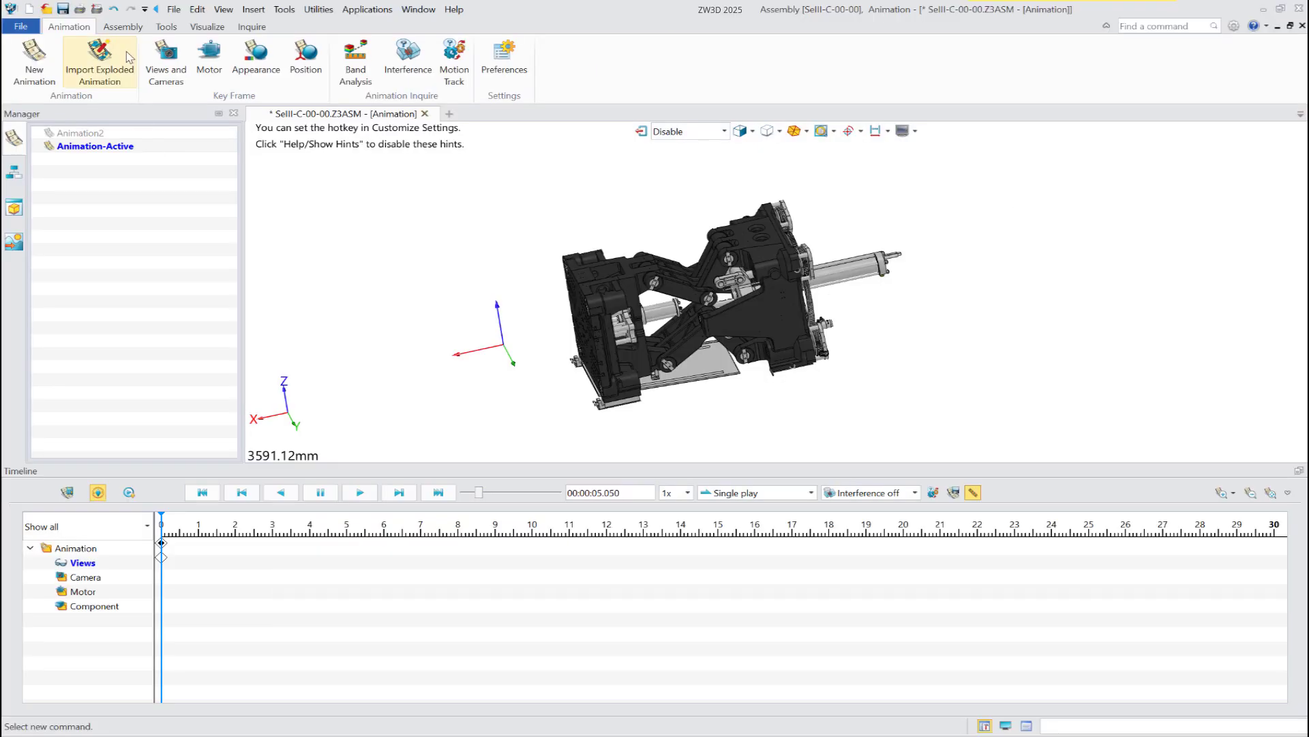
Record view keyframes at 0 s and, with the assembly turned to its opposite side, at 5 s, and preview the transition.
left_click(135, 62)
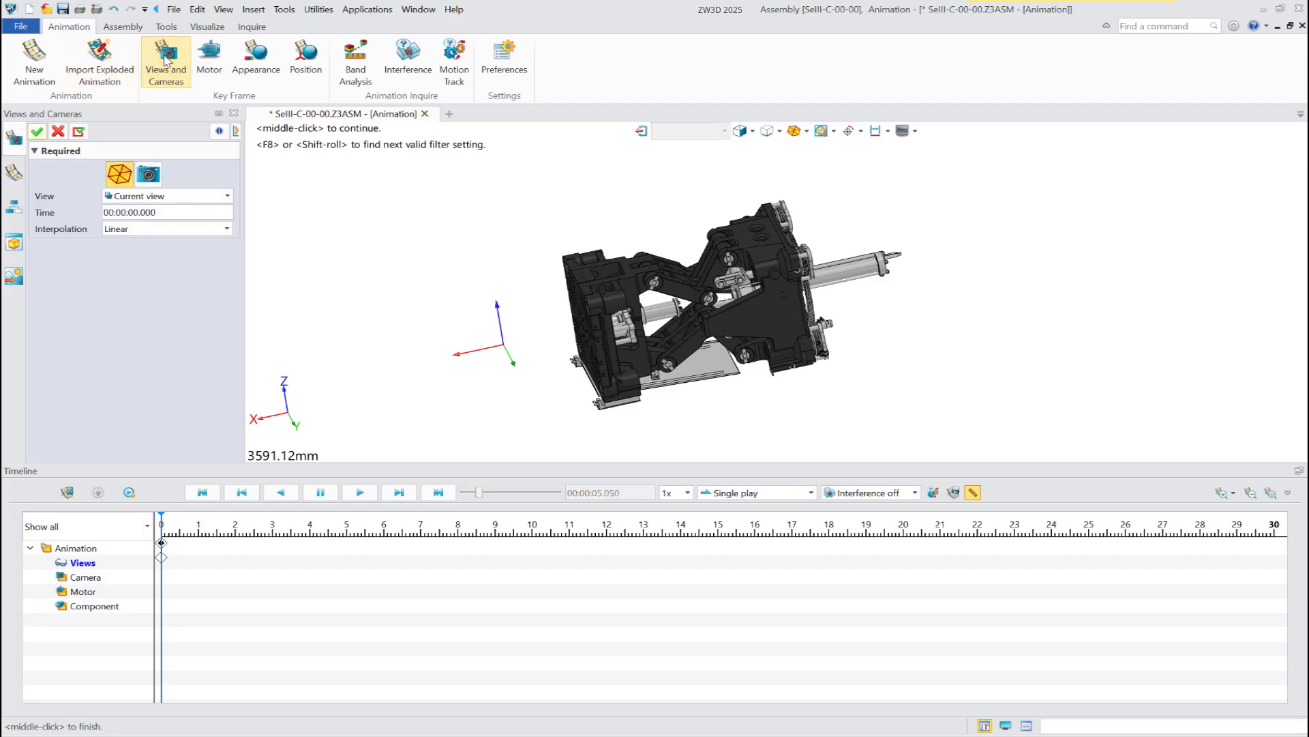
left_click(37, 131)
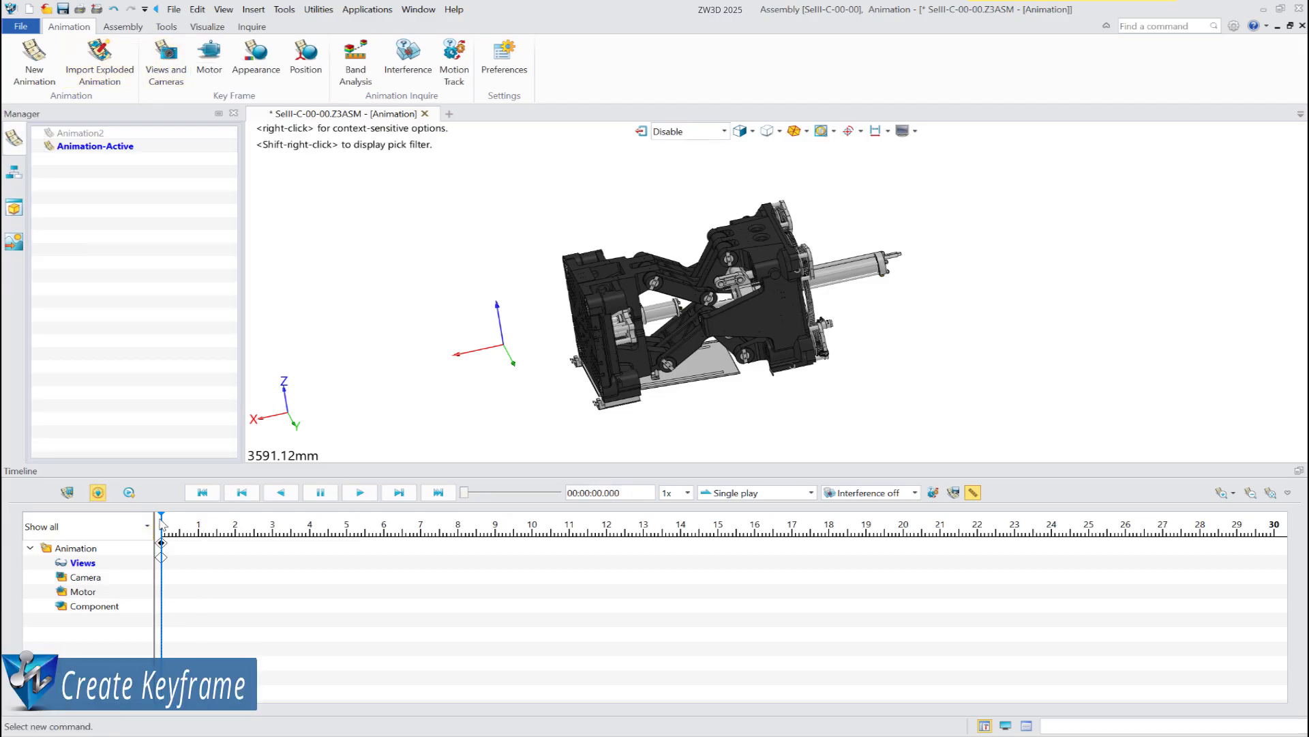
left_click(347, 525)
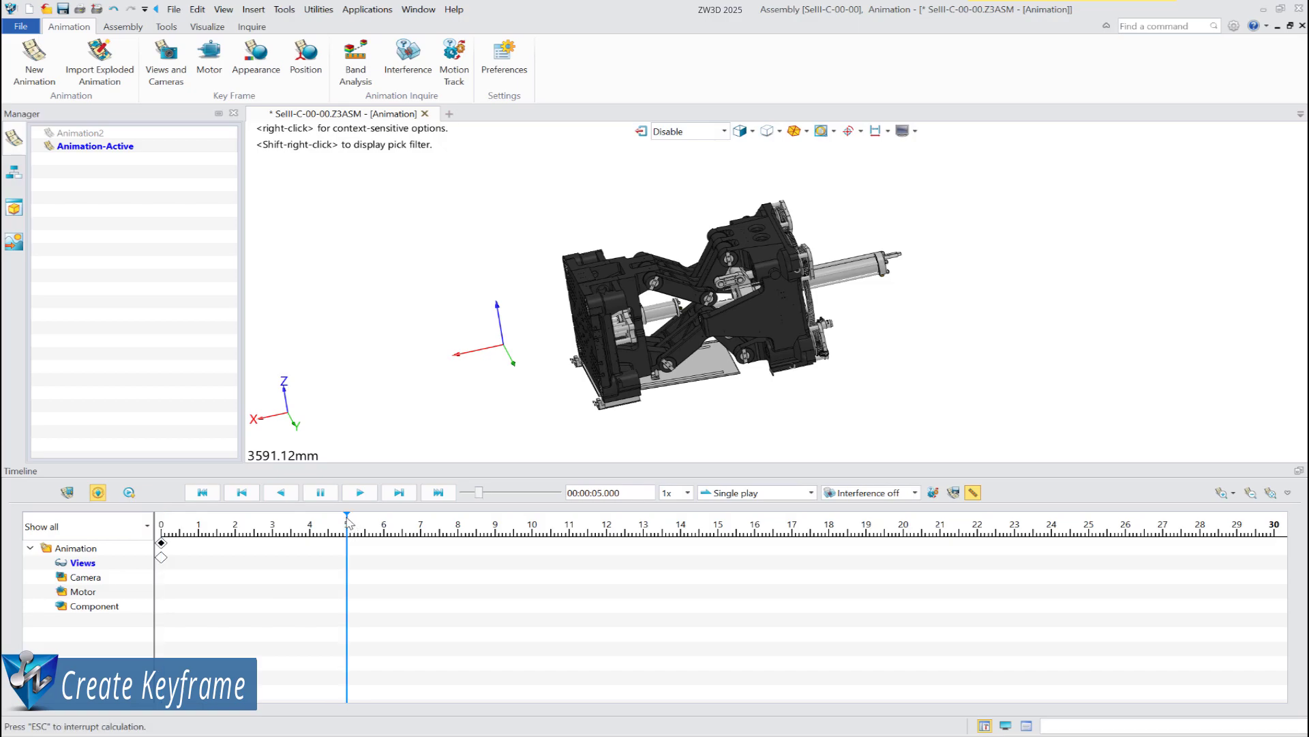
middle_click_drag(438, 321, 796, 300)
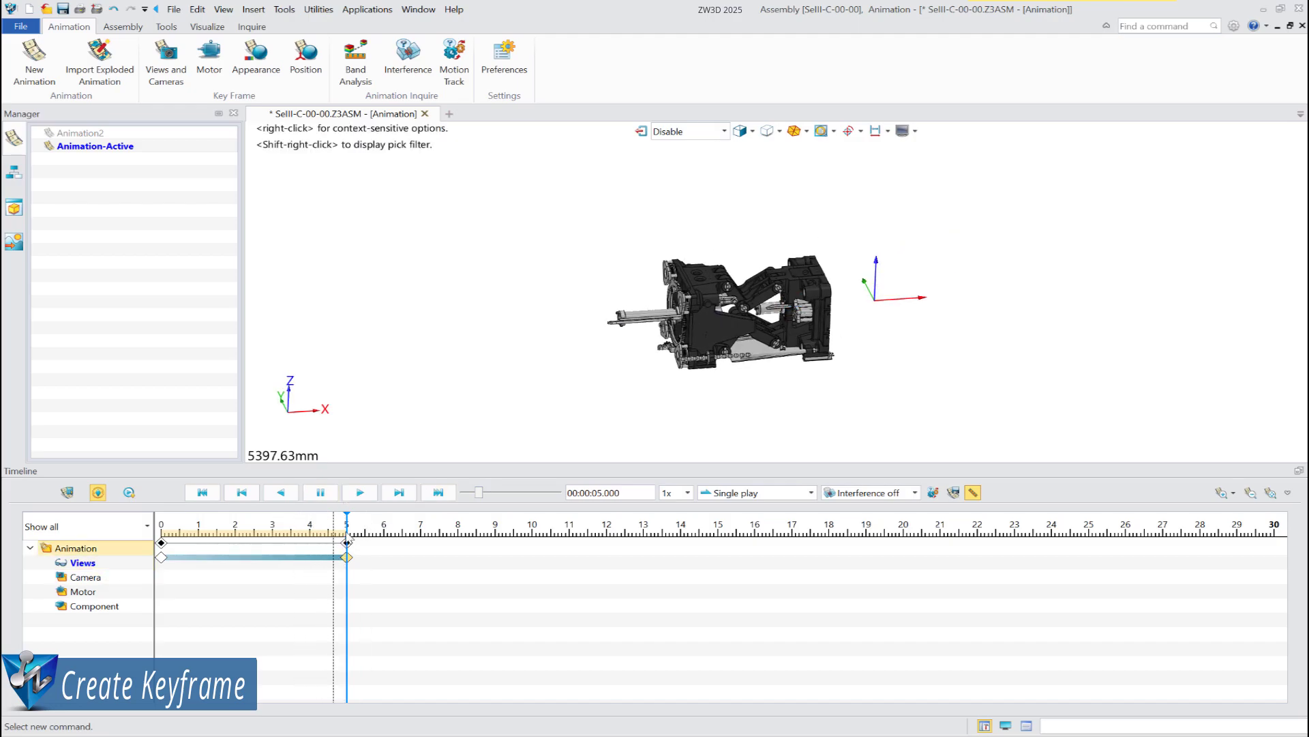
left_click(183, 526)
left_click_drag(158, 526, 347, 518)
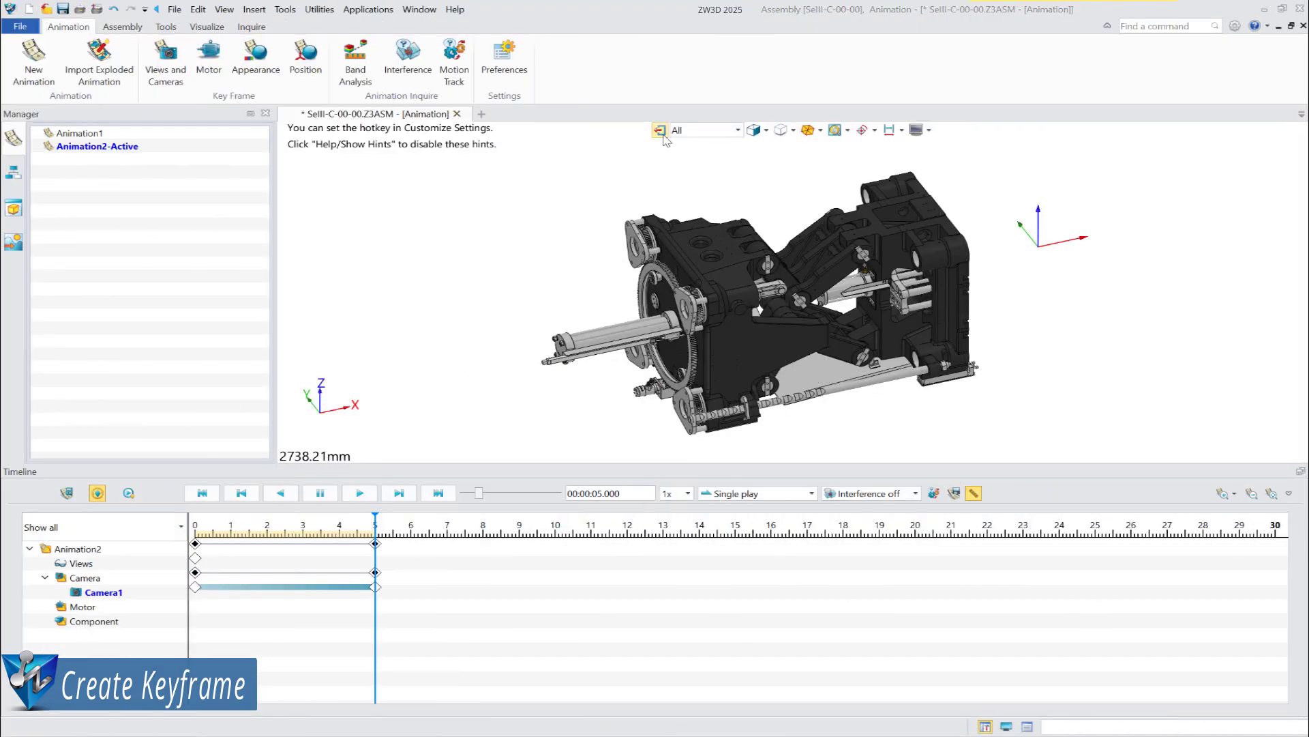
Unblank the SeIII-C-00-1 component in the assembly environment and replay Animation2 from the start.
left_click(660, 131)
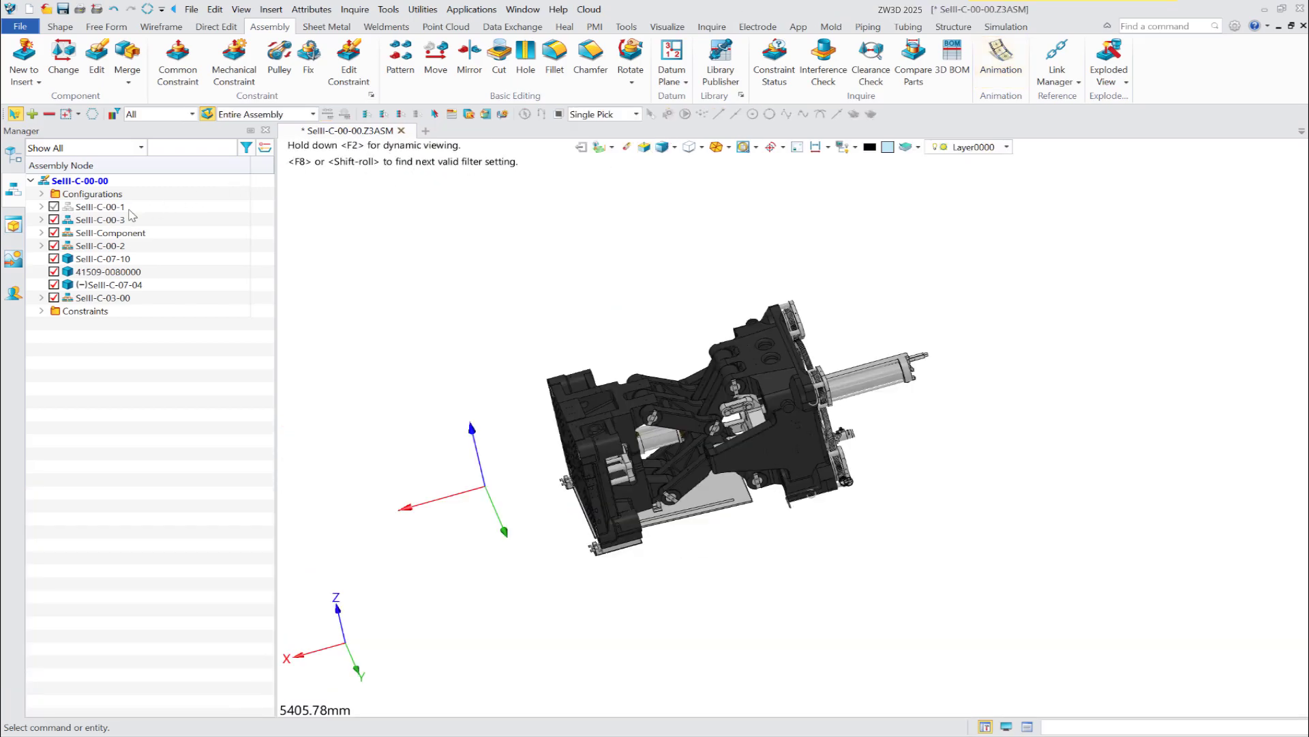
right_click(105, 212)
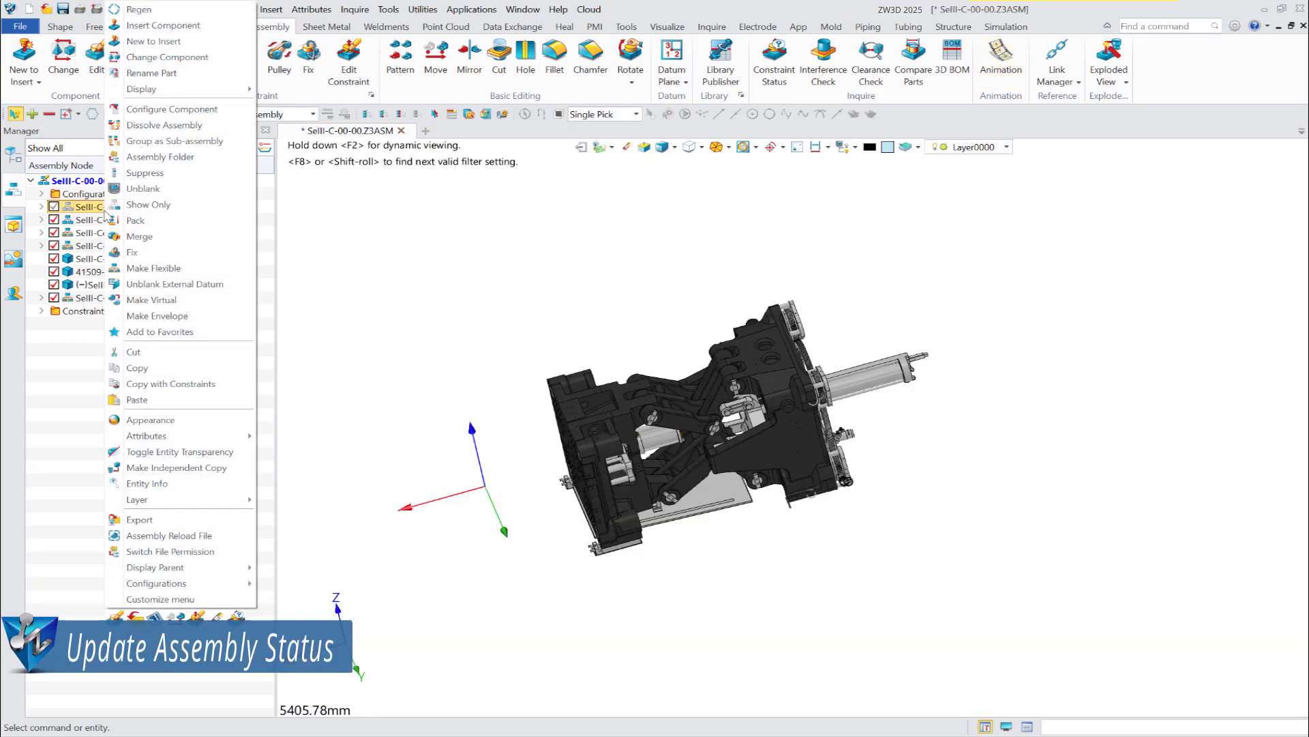
left_click(143, 189)
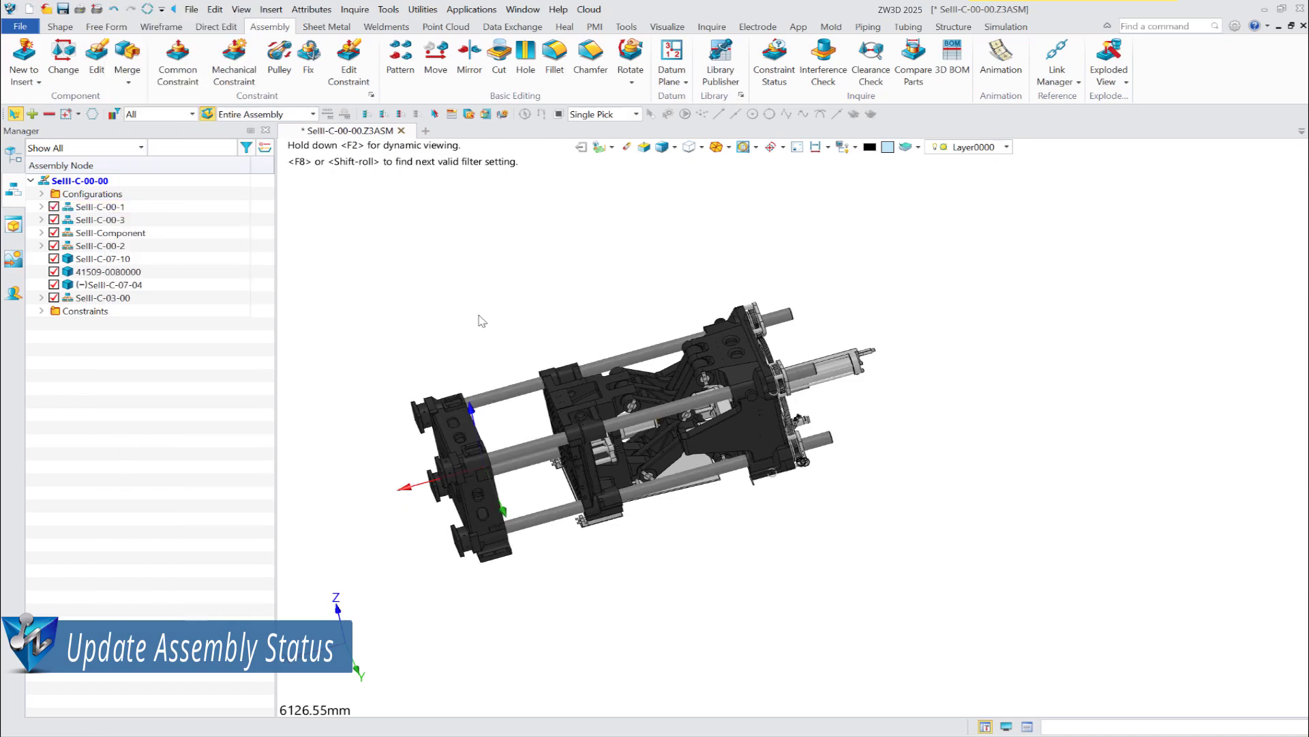
left_click(1001, 61)
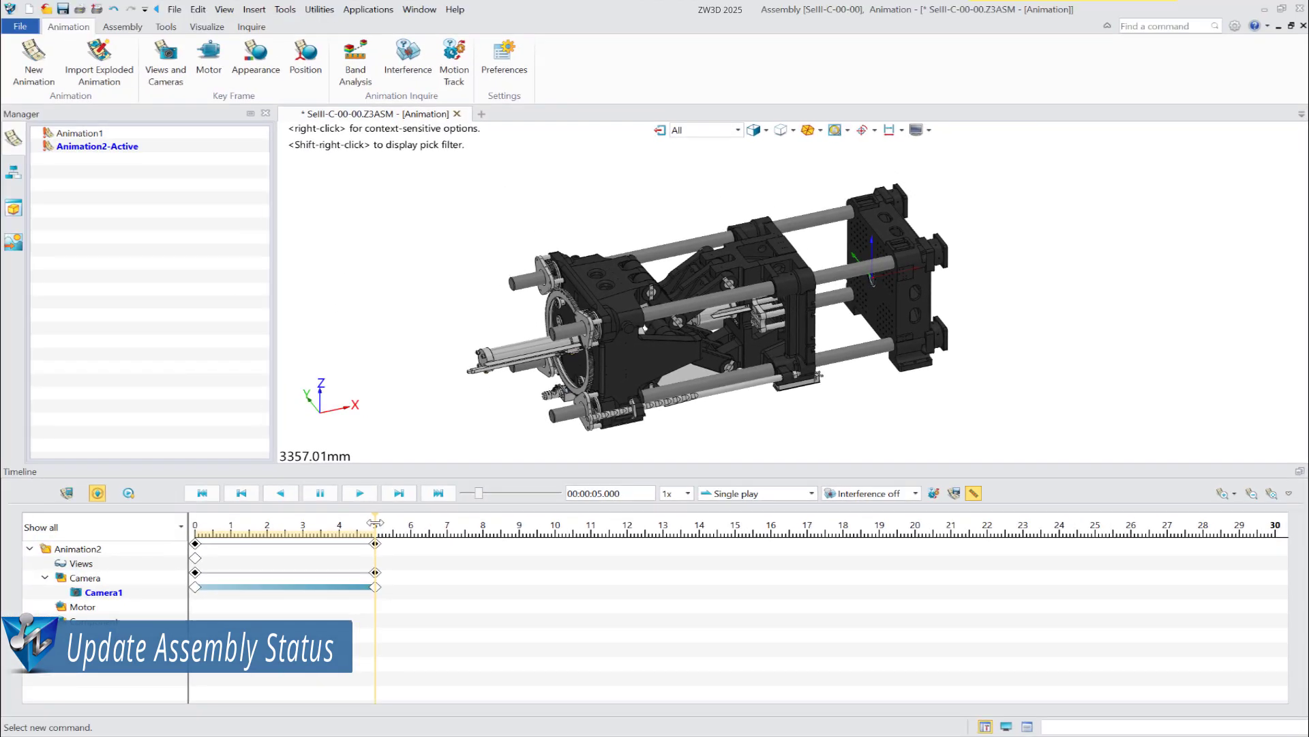
left_click_drag(375, 523, 168, 528)
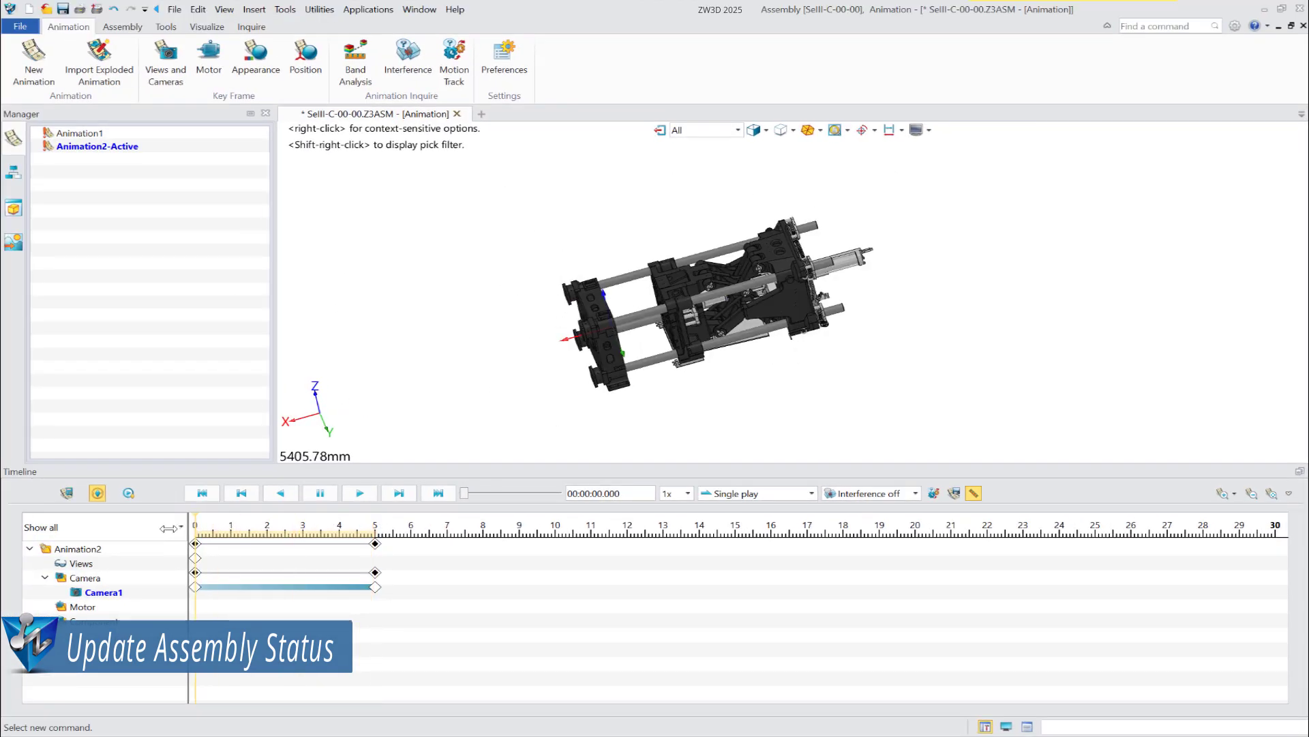
left_click(360, 493)
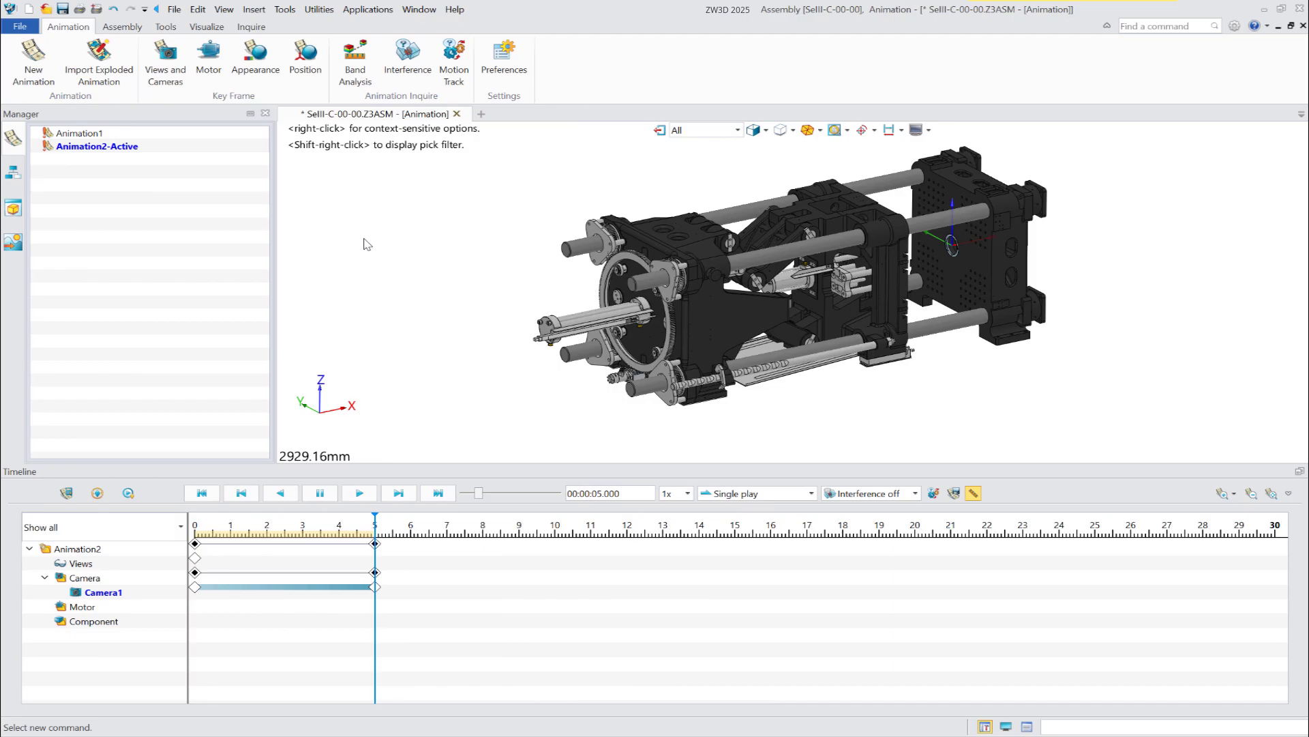
Add a position keyframe at 5 s for the SeIII-C-00-3_1 component, with its Distance 9 constraint selected.
left_click(305, 60)
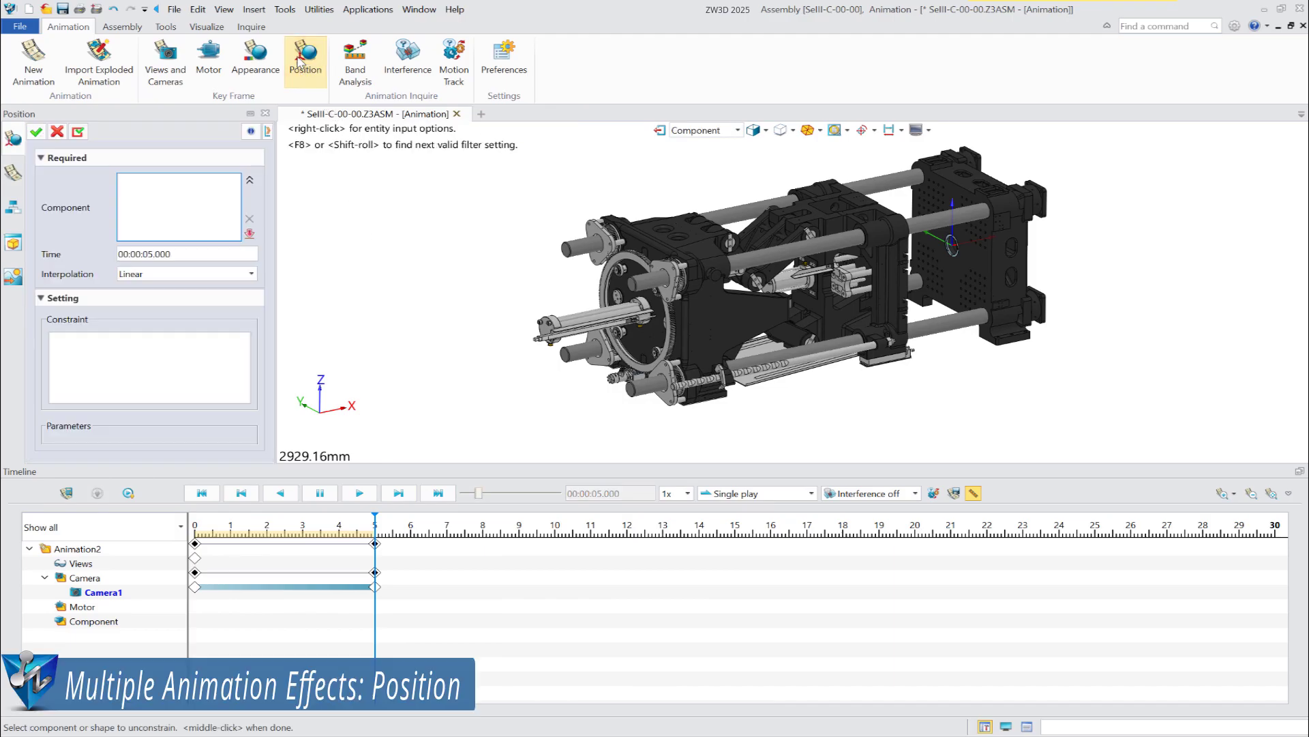
left_click(709, 271)
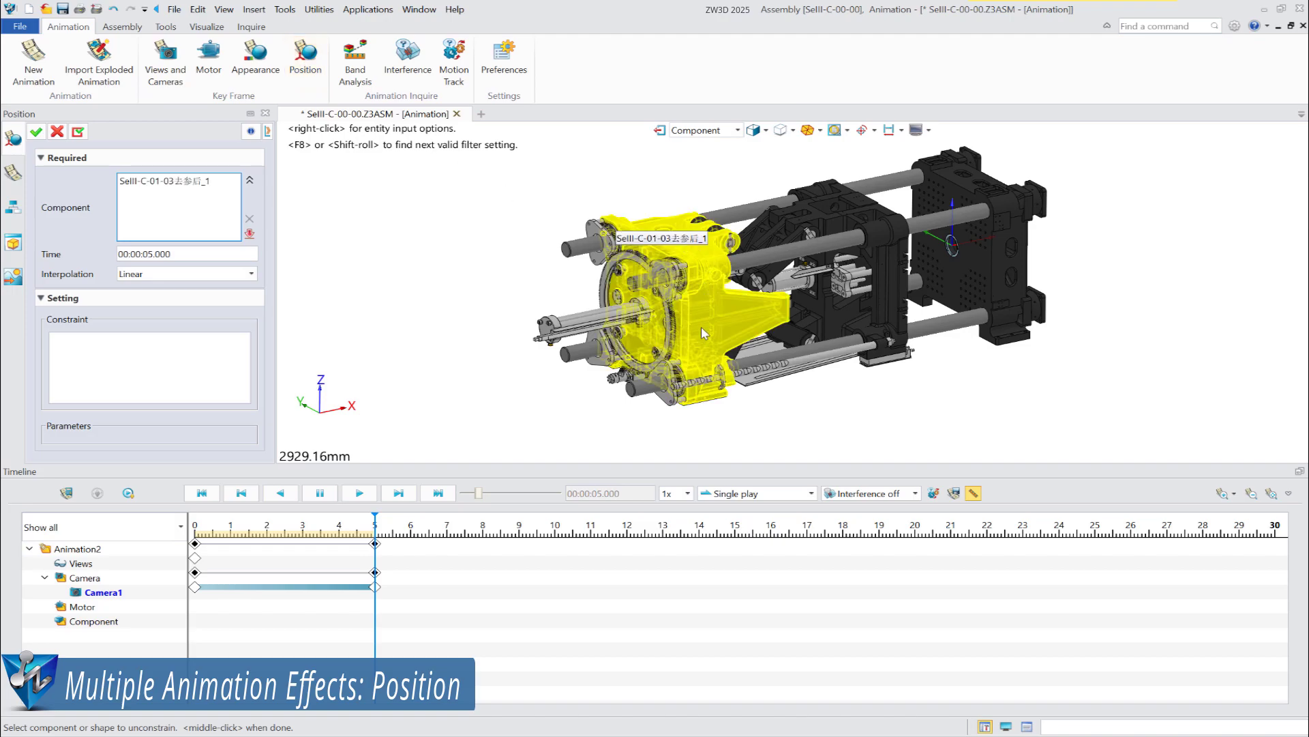
middle_click(388, 316)
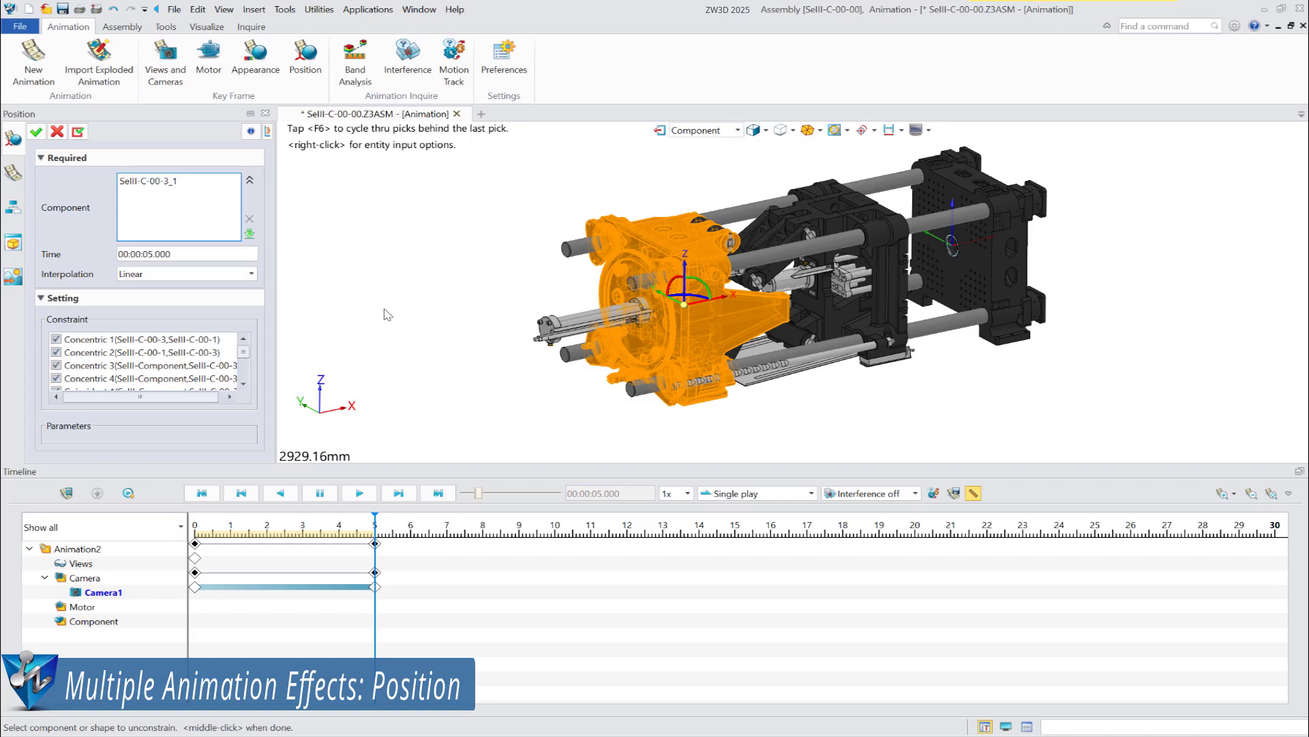
left_click_drag(244, 354, 241, 375)
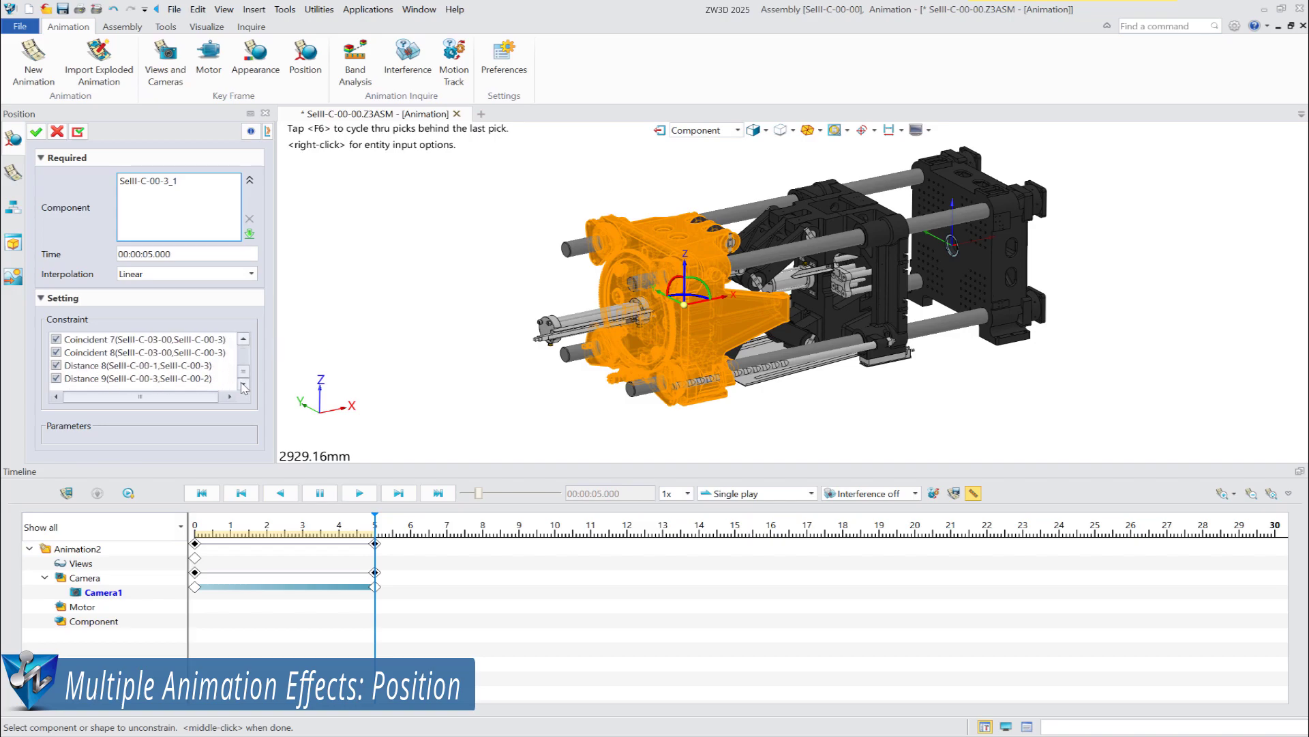
left_click(164, 379)
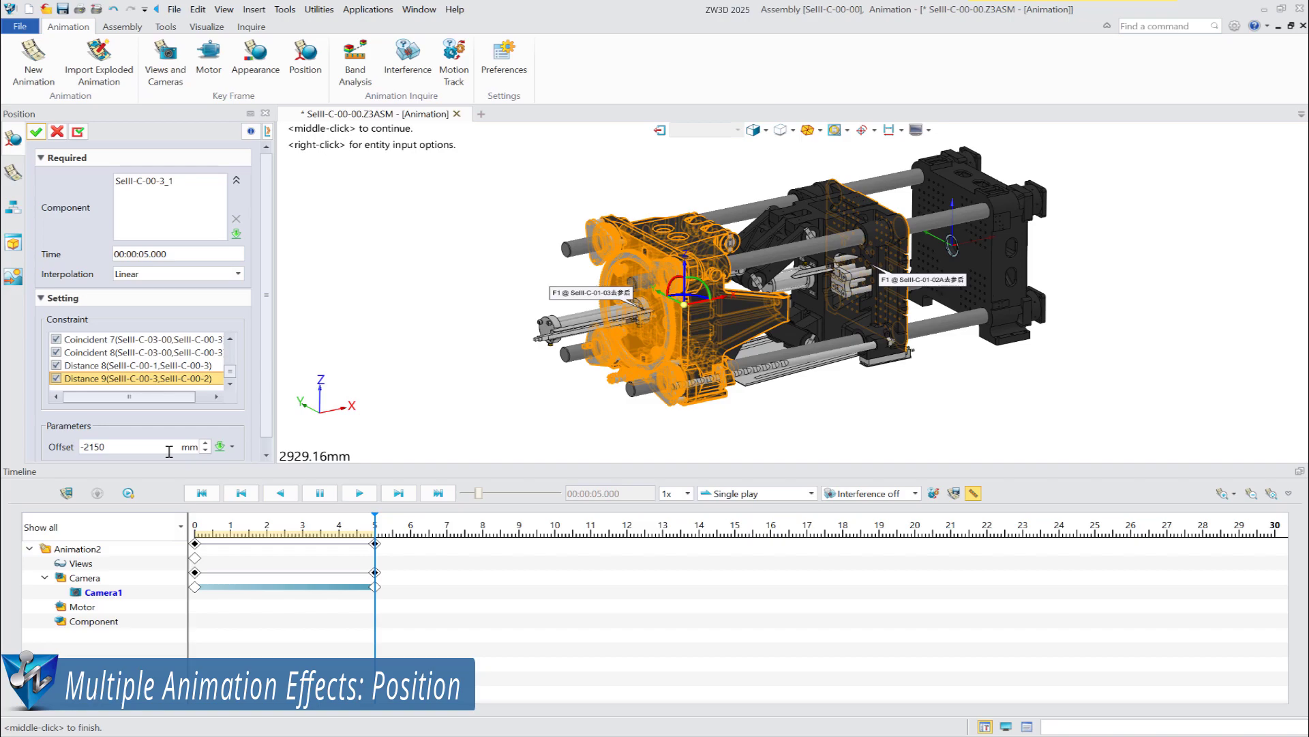
left_click(37, 133)
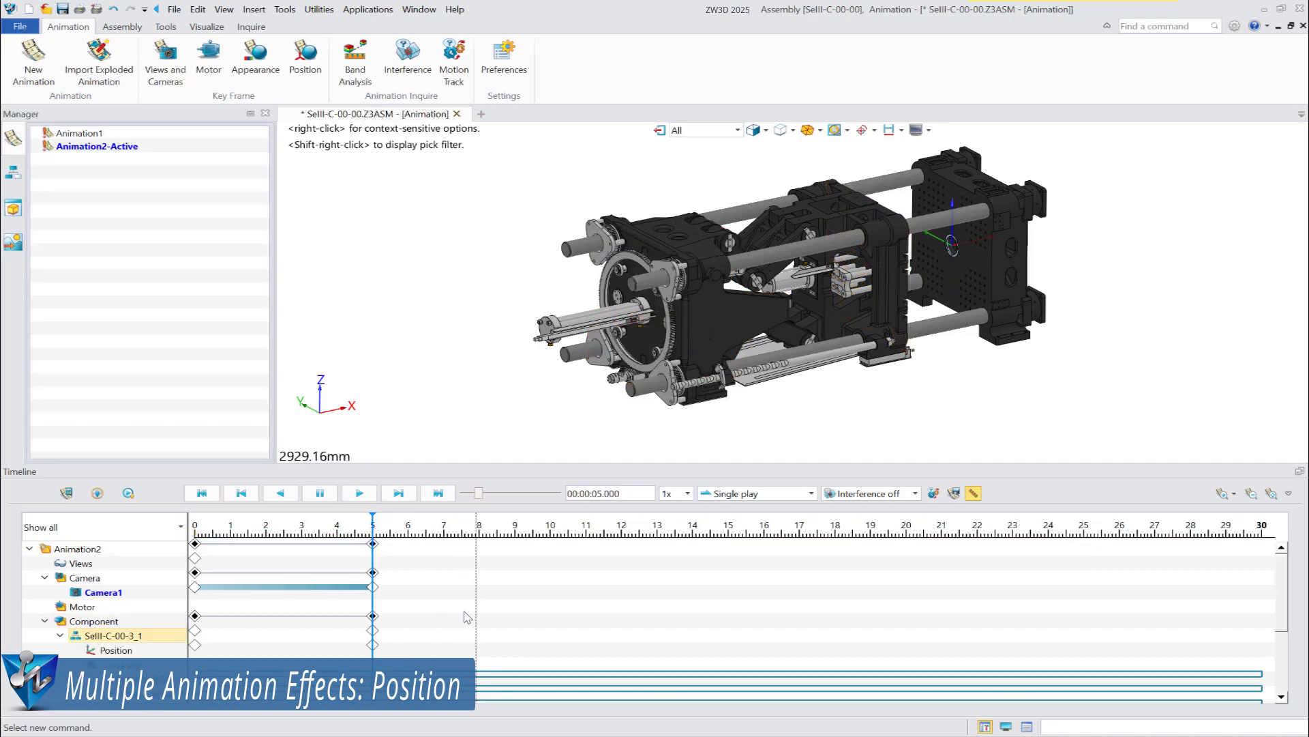
Add a position keyframe for SeIII-C-00-3_1 at 8 s with a Distance 9 offset of -2450 mm.
scroll(443, 600, "down", 3)
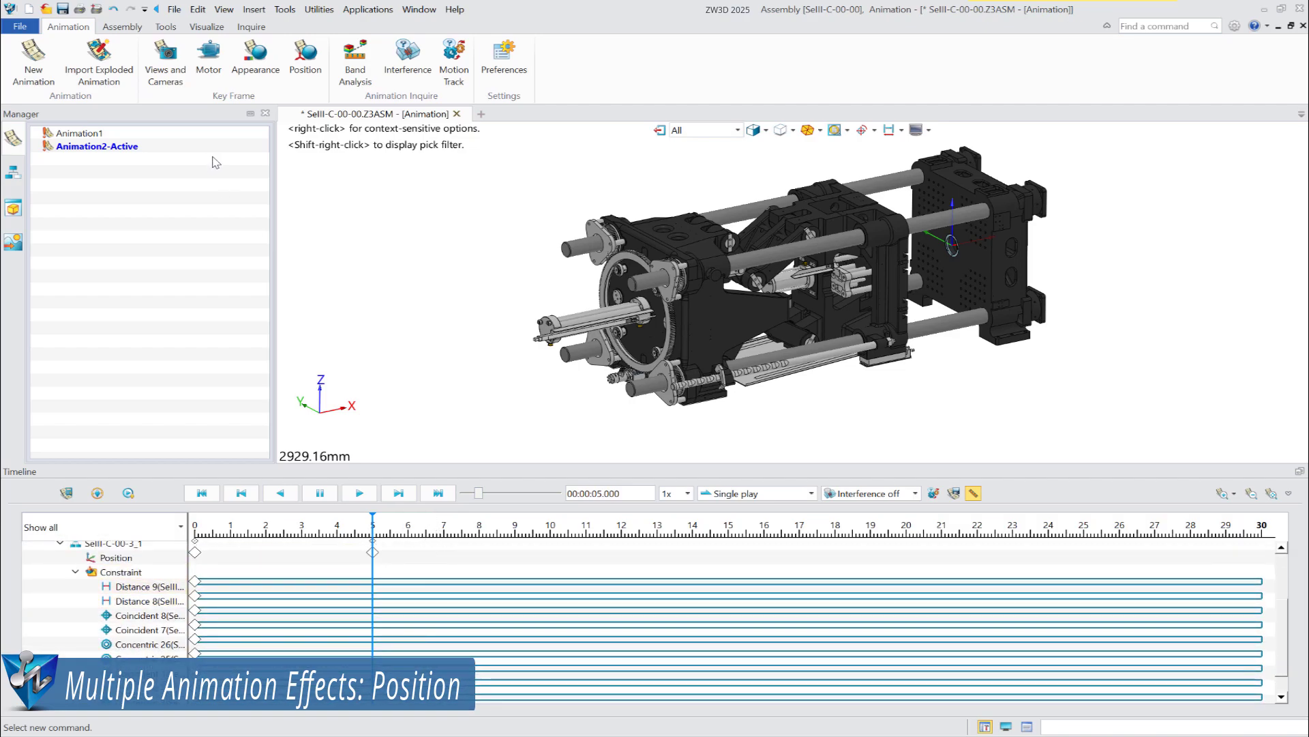
left_click(323, 75)
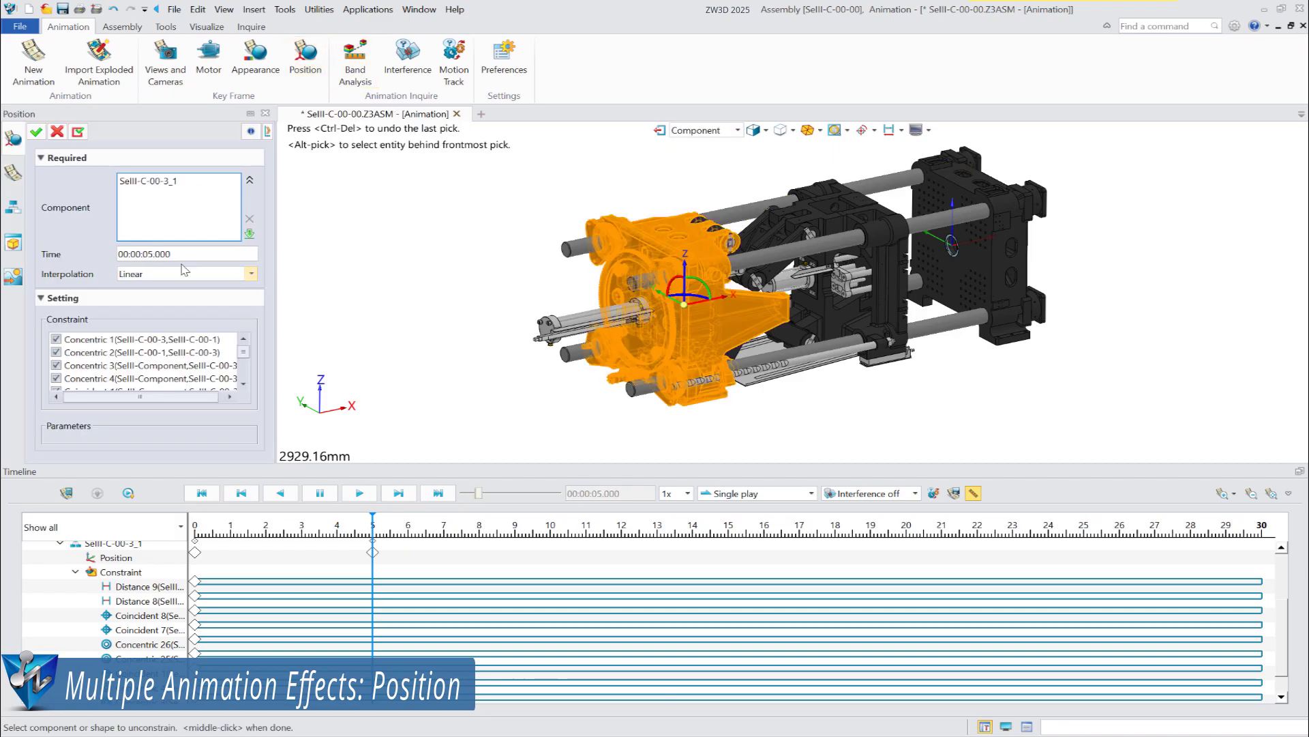
left_click_drag(196, 256, 73, 242)
type("8")
scroll(246, 380, "down", 3)
left_click(136, 378)
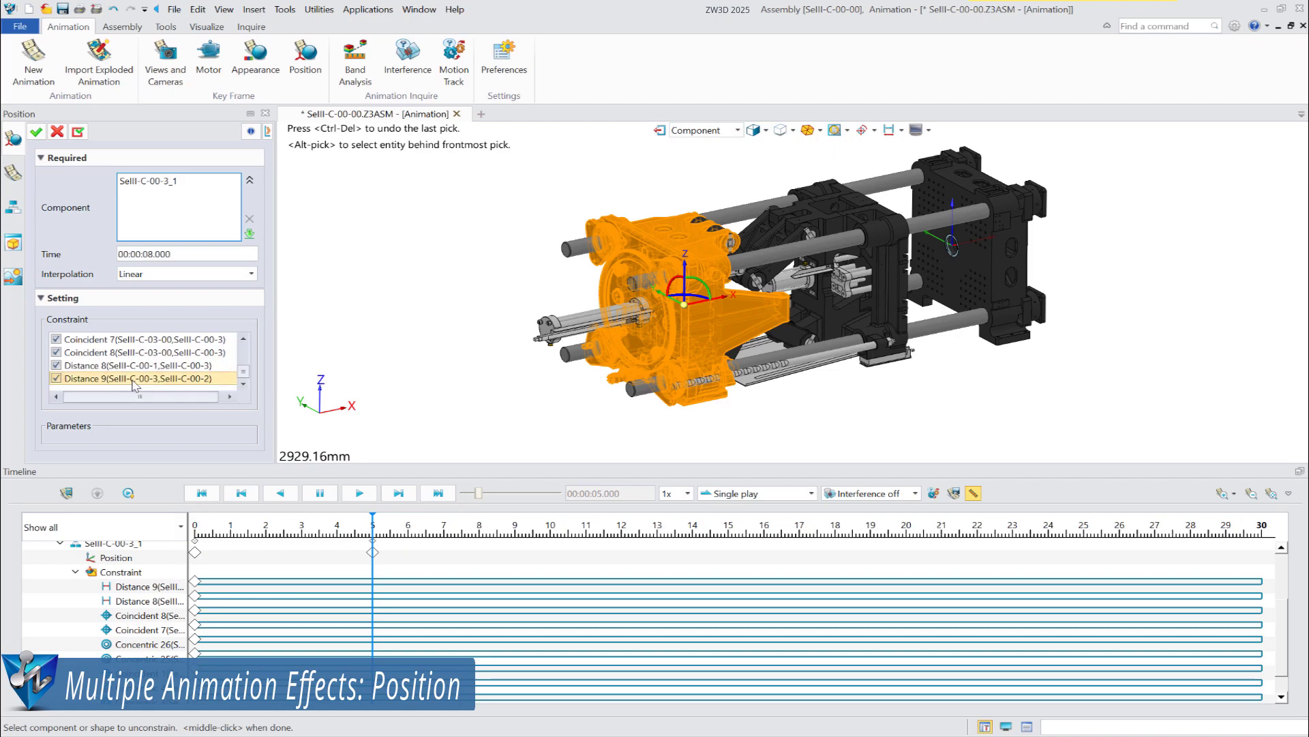
left_click(148, 447)
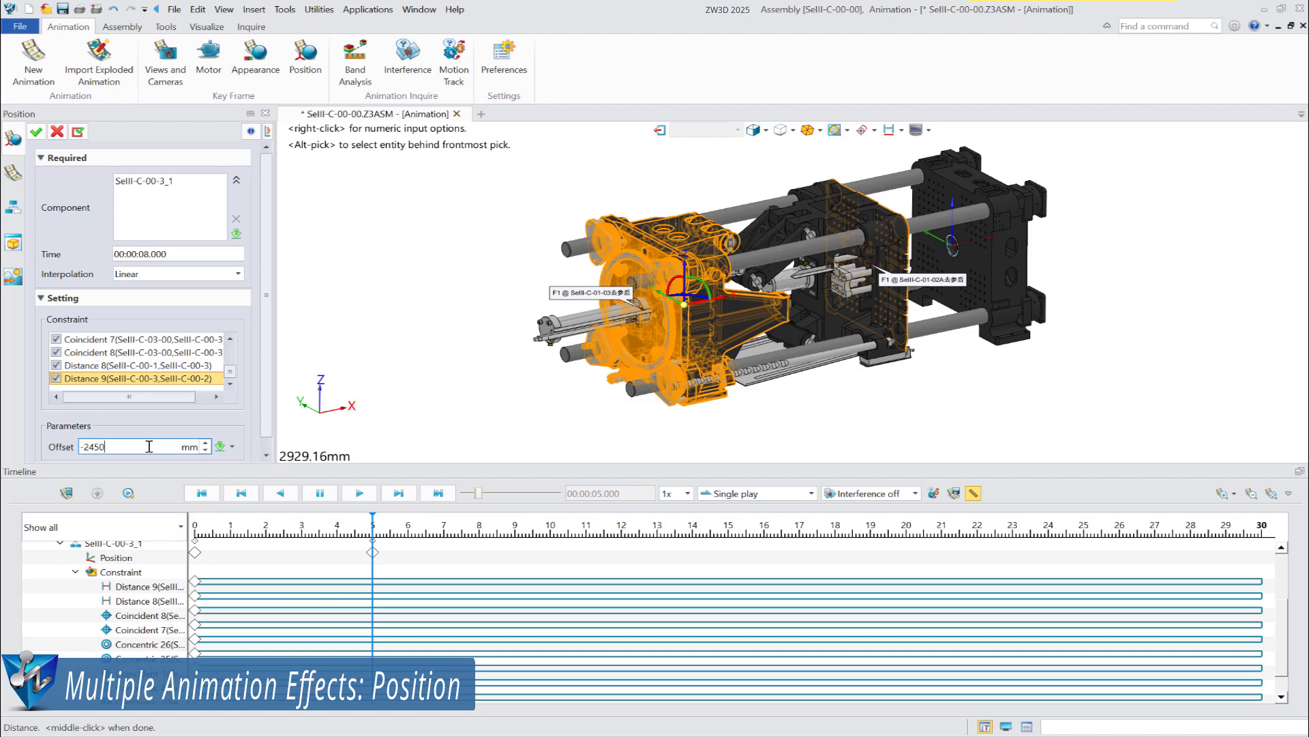
left_click(36, 132)
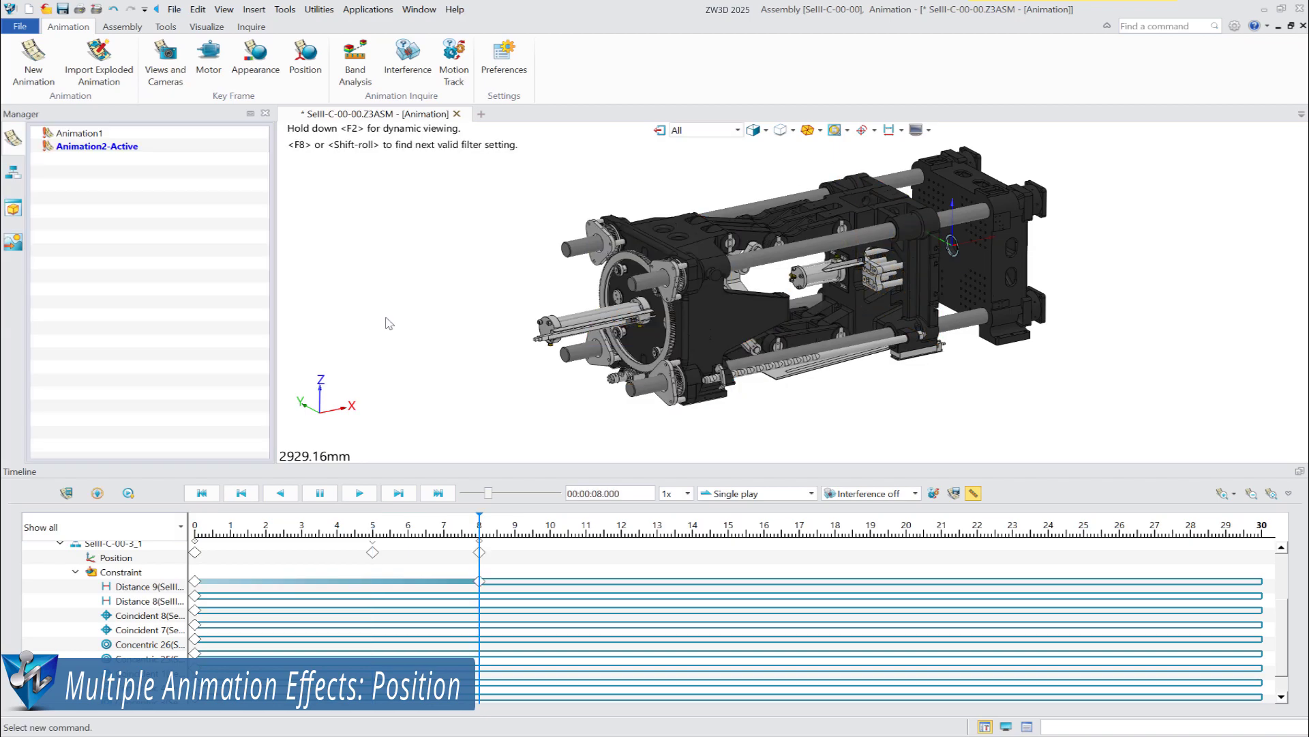
Add a position keyframe for SeIII-C-00-3_1 at 10 s, adjusting the offset of its Distance 9 constraint.
left_click(305, 61)
triple_click(183, 254)
type("10")
scroll(140, 369, "down", 5)
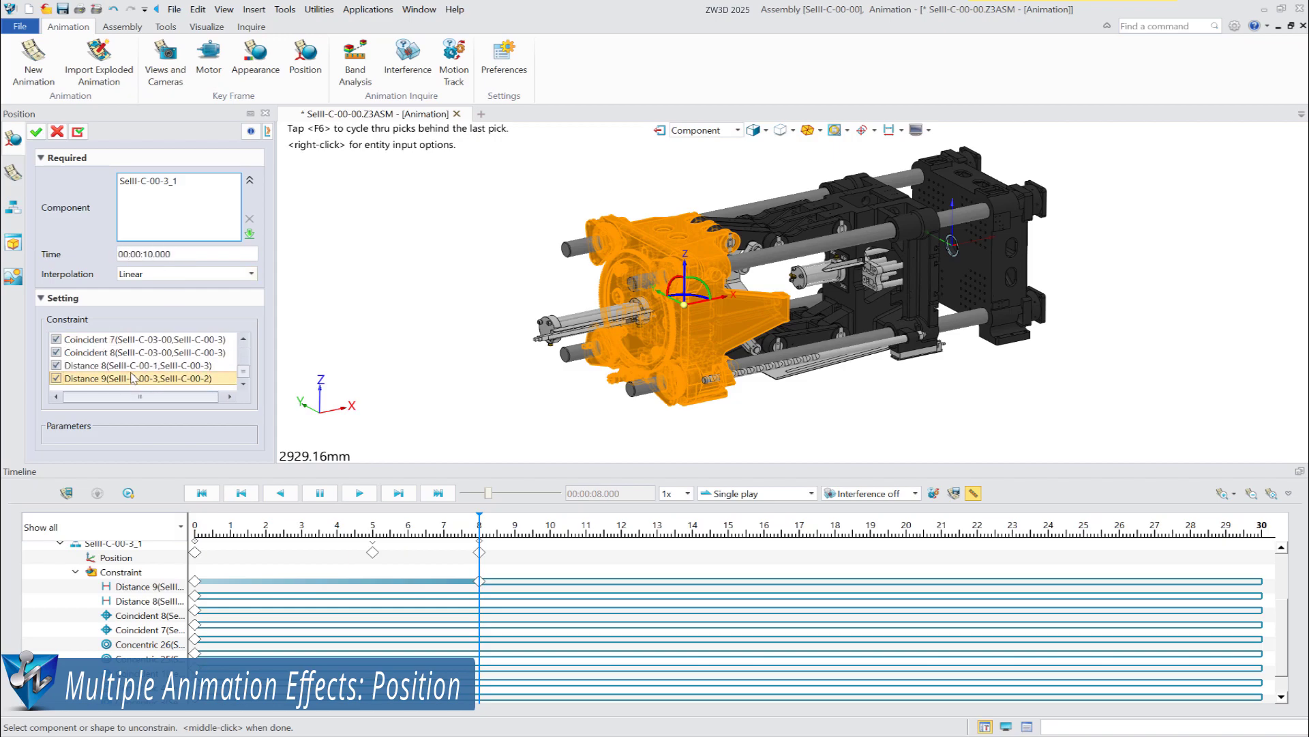
left_click(131, 377)
left_click(133, 447)
left_click(36, 132)
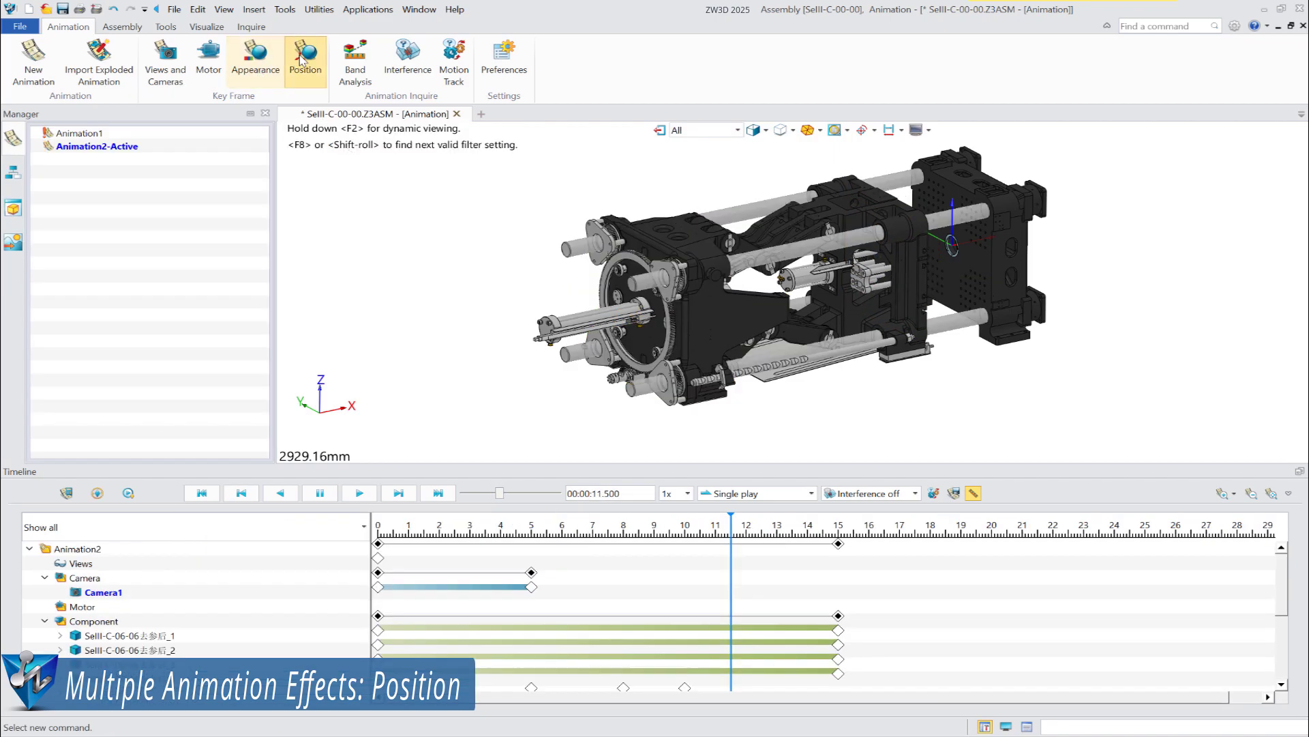
Add a position keyframe at 12.5 s for the SeIII-C-04-08-00去参后_1 subassembly using its Distance 2 constraint.
left_click(305, 62)
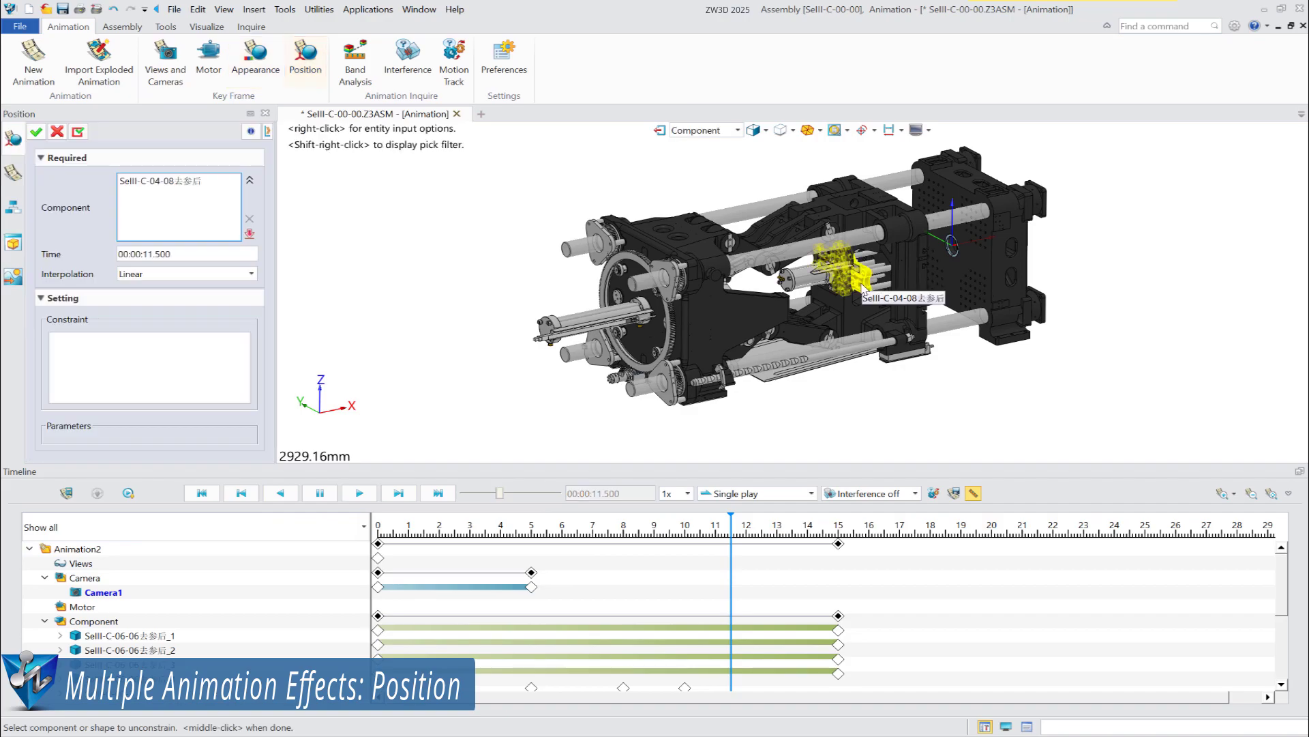
left_click(846, 273)
triple_click(182, 254)
type("00:00:12.500")
scroll(136, 369, "down", 2)
left_click(136, 378)
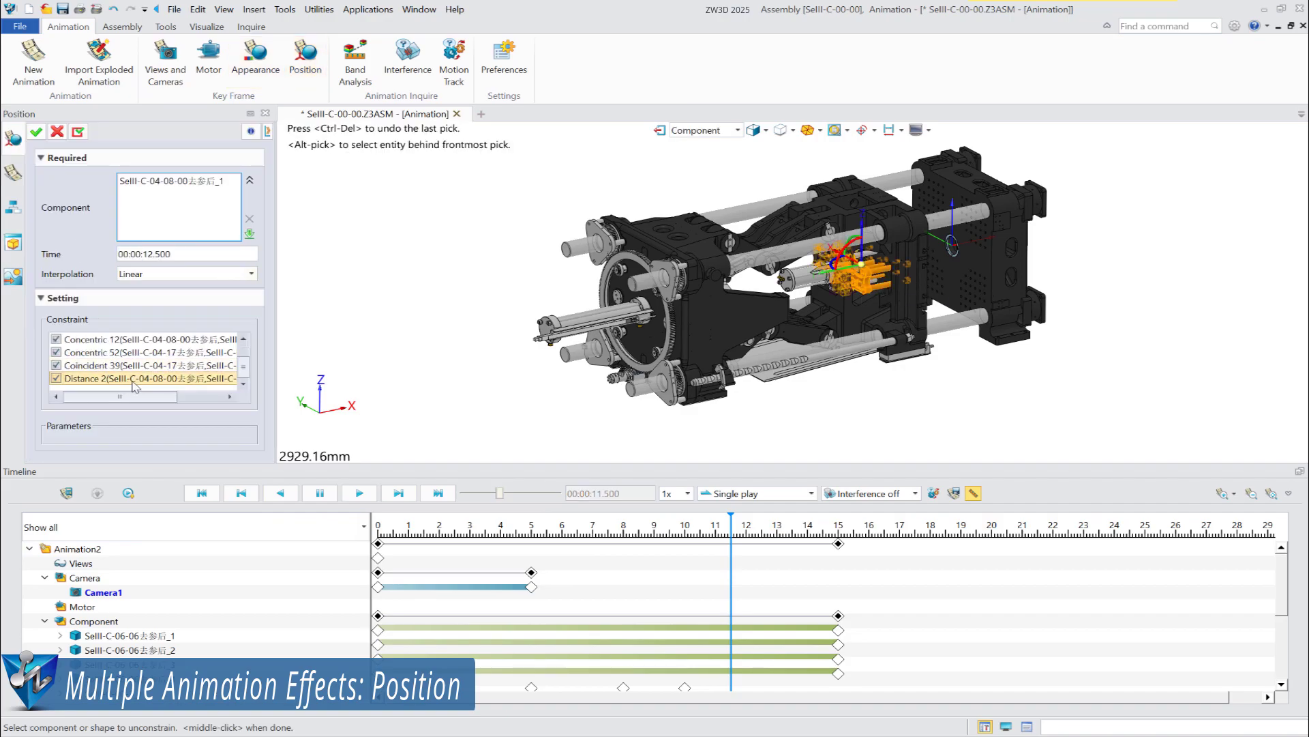
middle_click(482, 319)
Add a position keyframe at 13.5 s for SeIII-C-04-08-00去参后_1, changing its Distance 2 offset.
left_click(306, 62)
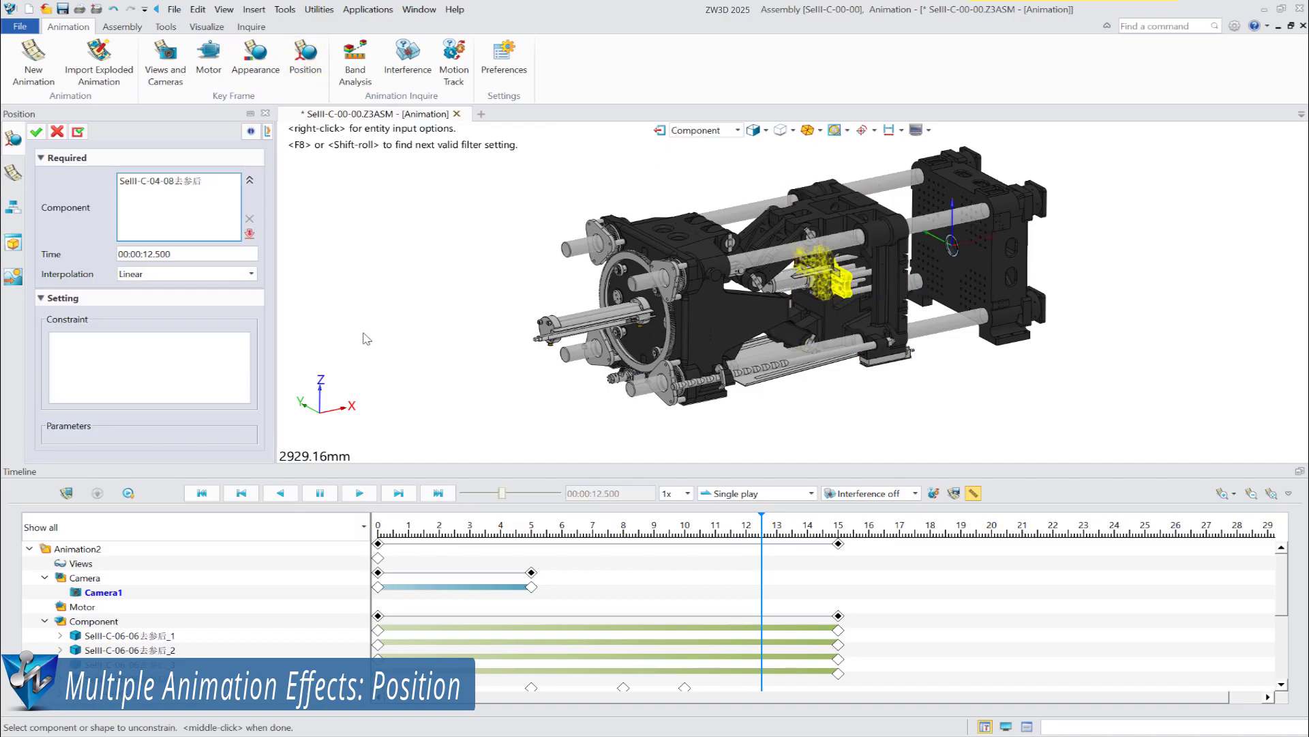
left_click_drag(205, 255, 83, 253)
type("13.5")
scroll(171, 362, "down", 2)
left_click(137, 378)
left_click_drag(130, 447, 12, 437)
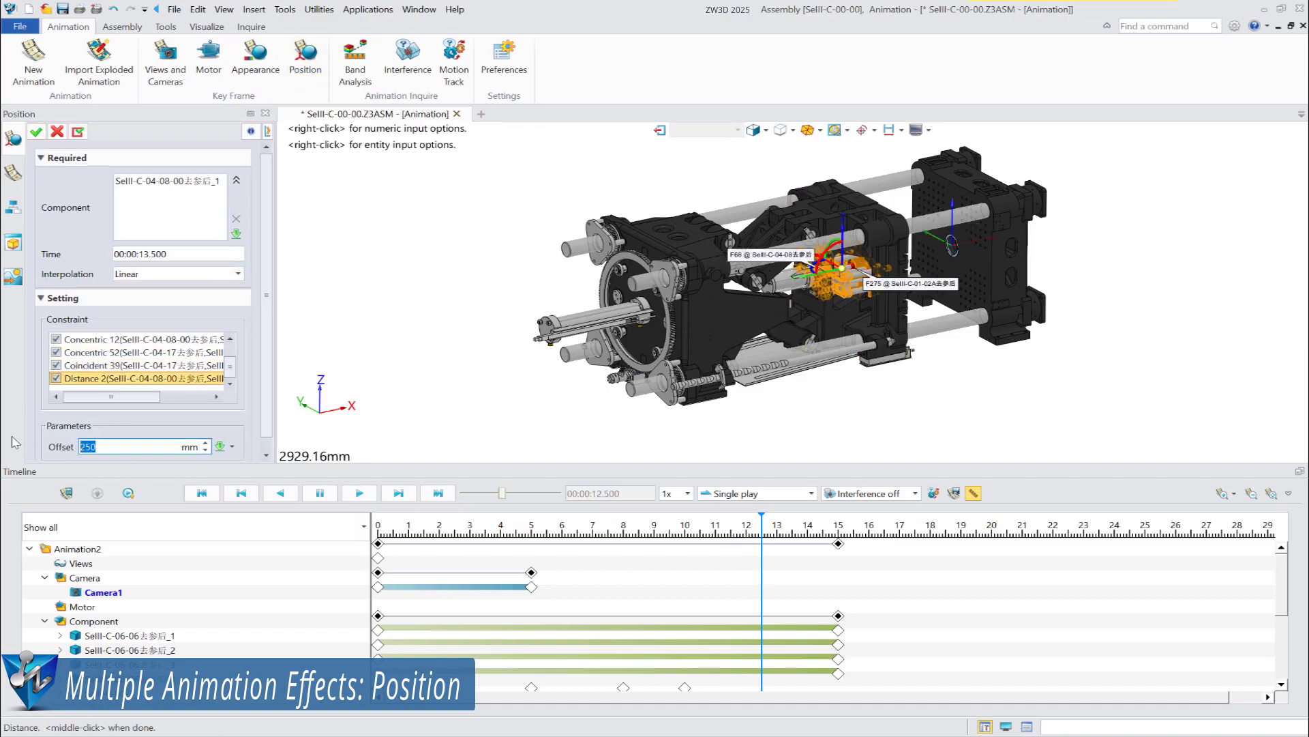
middle_click(346, 302)
Add a keyframe at 14.5 s on the Distance 2 constraint track of SeIII-C-04-08-00去参后_1.
scroll(704, 614, "down", 1)
scroll(696, 610, "down", 2)
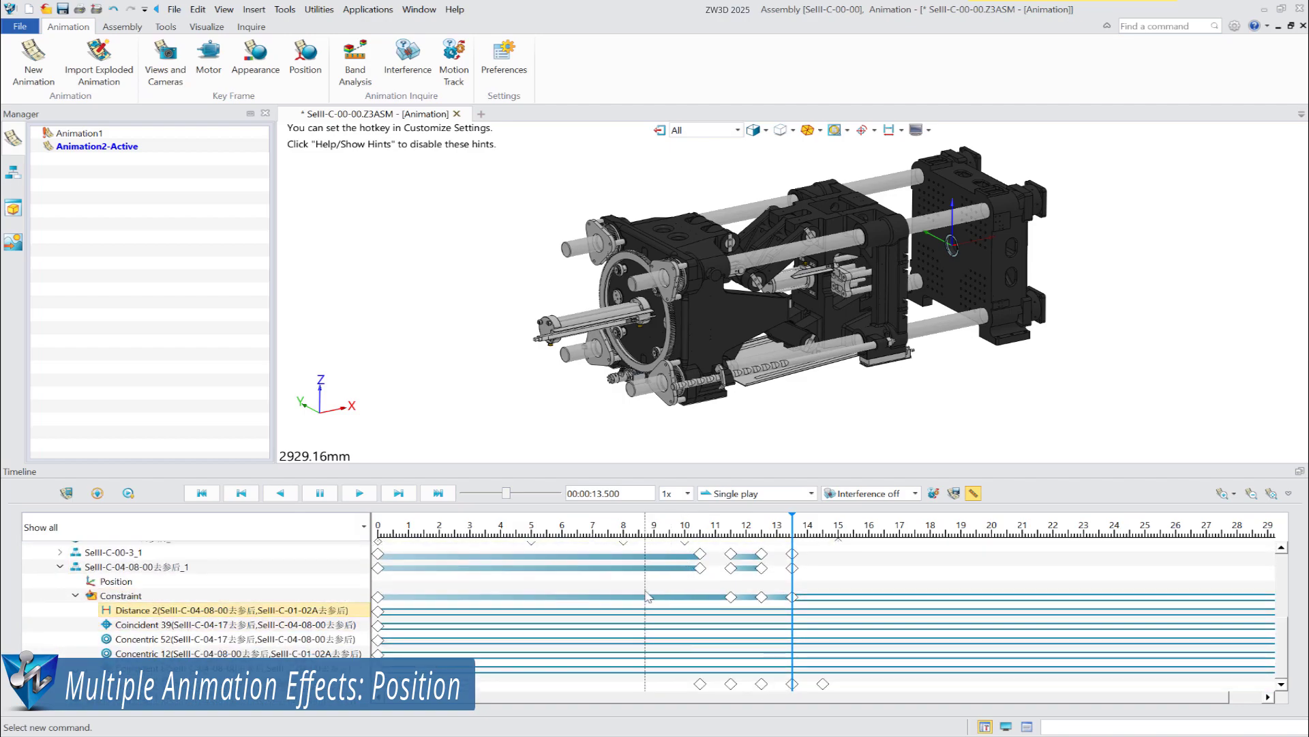
left_click(825, 599)
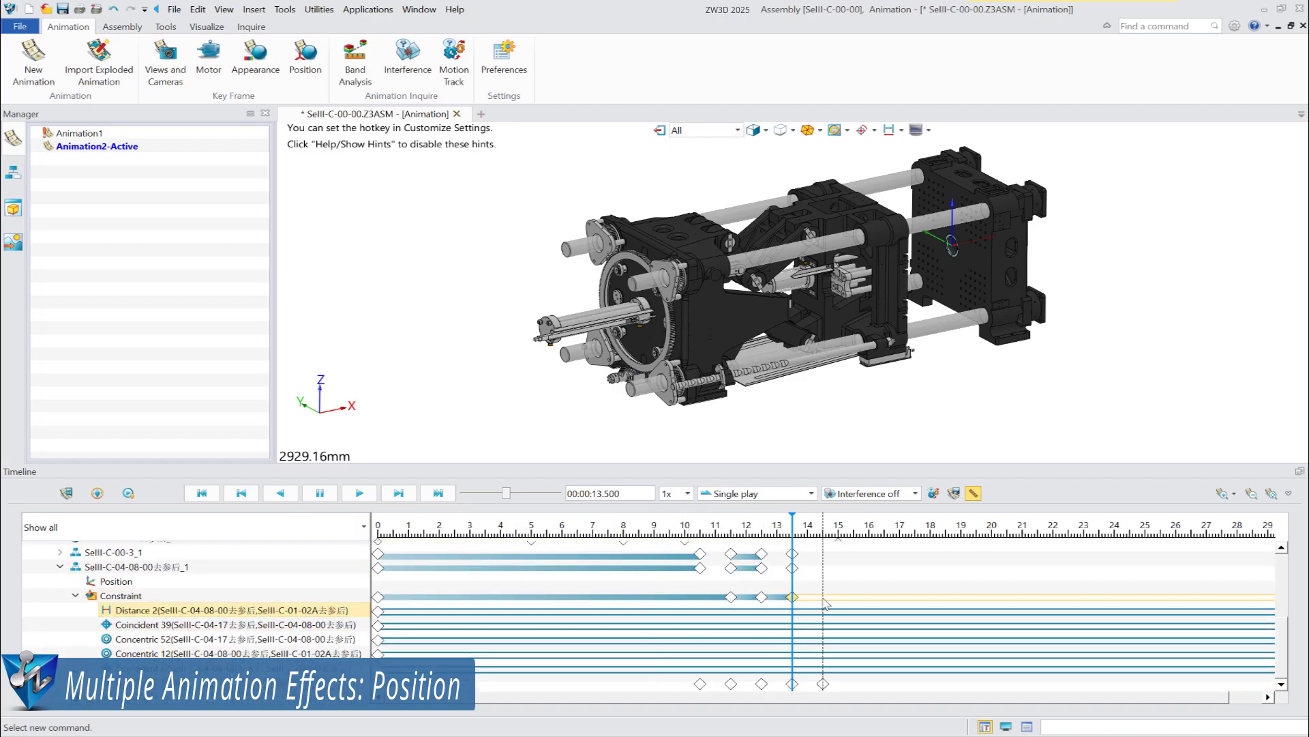
right_click(827, 605)
left_click(843, 609)
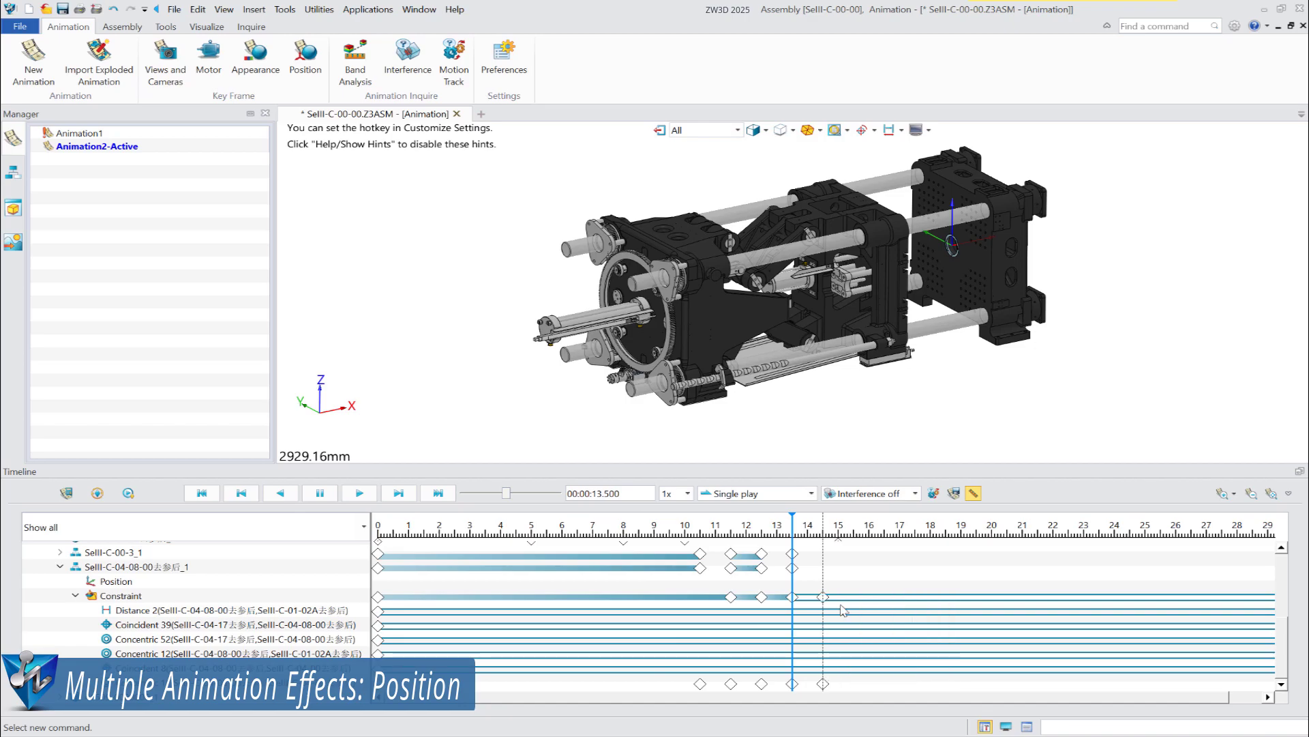
Set the Distance 2 parameter of the 14.5 s keyframe to 250 mm.
right_click(824, 598)
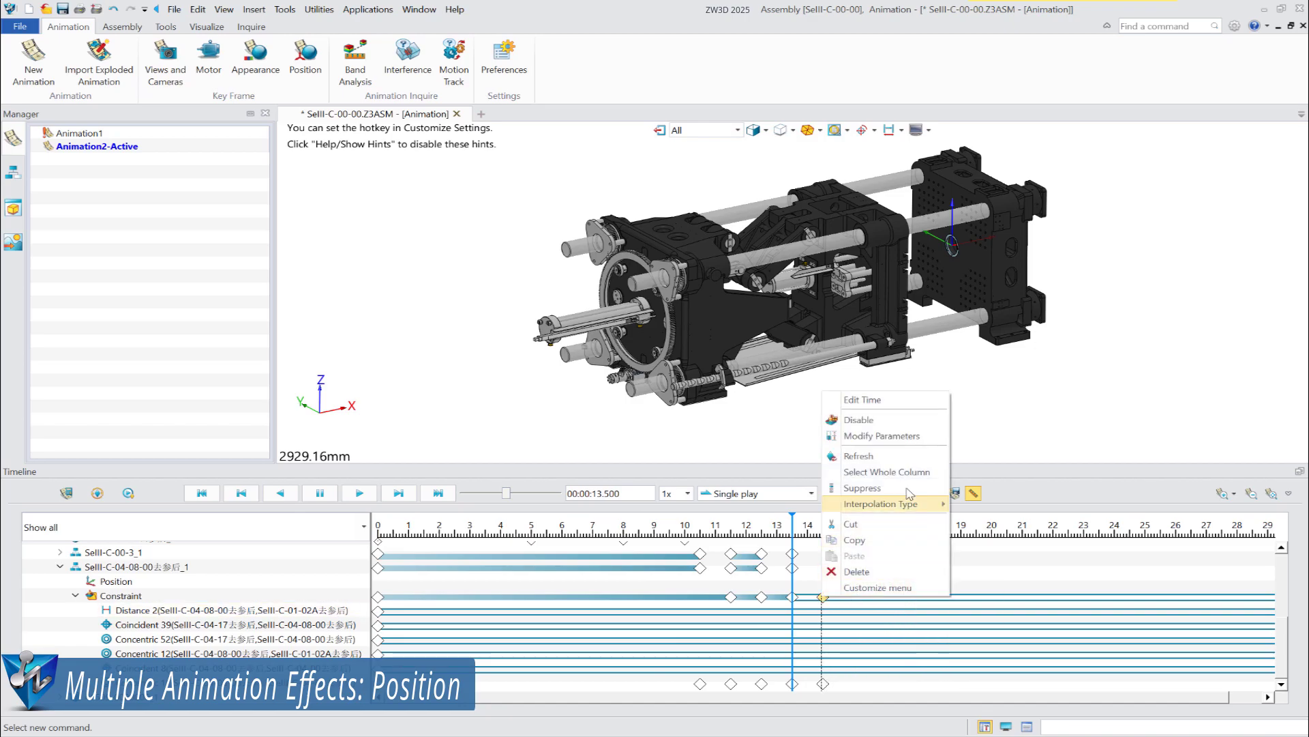
left_click(882, 436)
type("250")
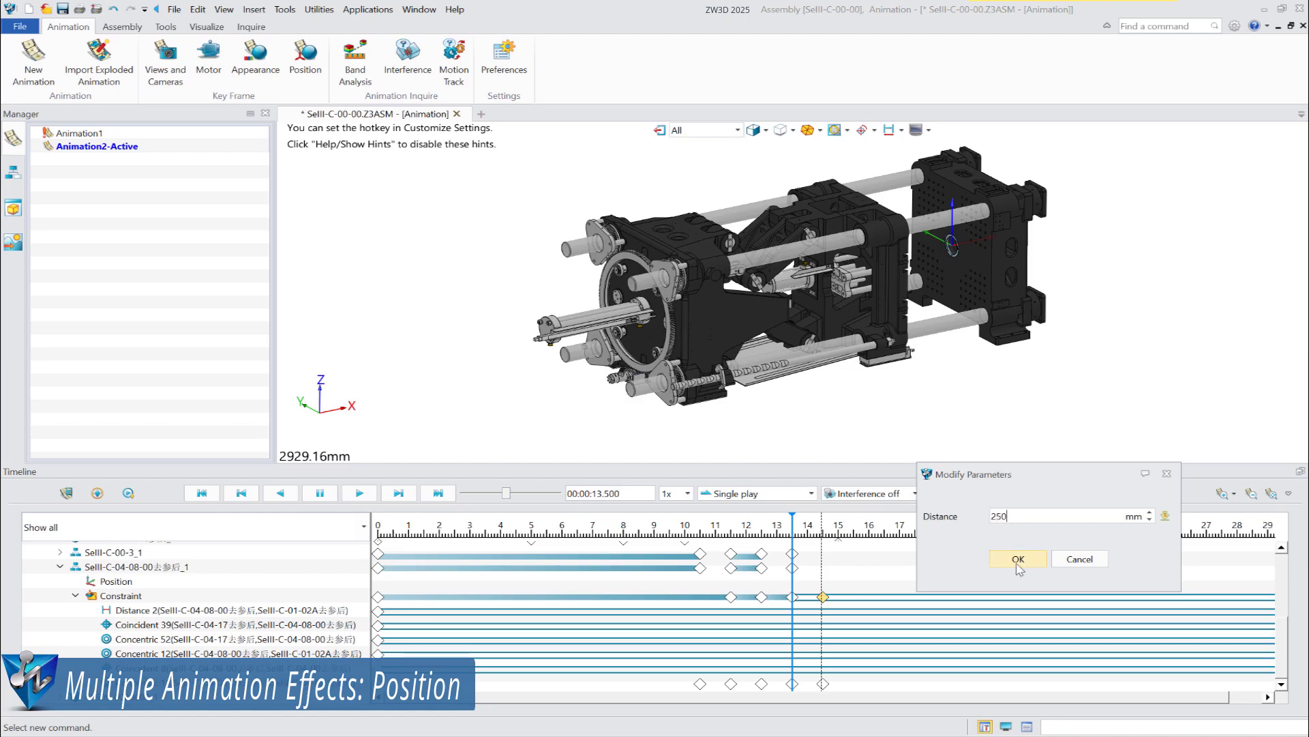
left_click(1018, 559)
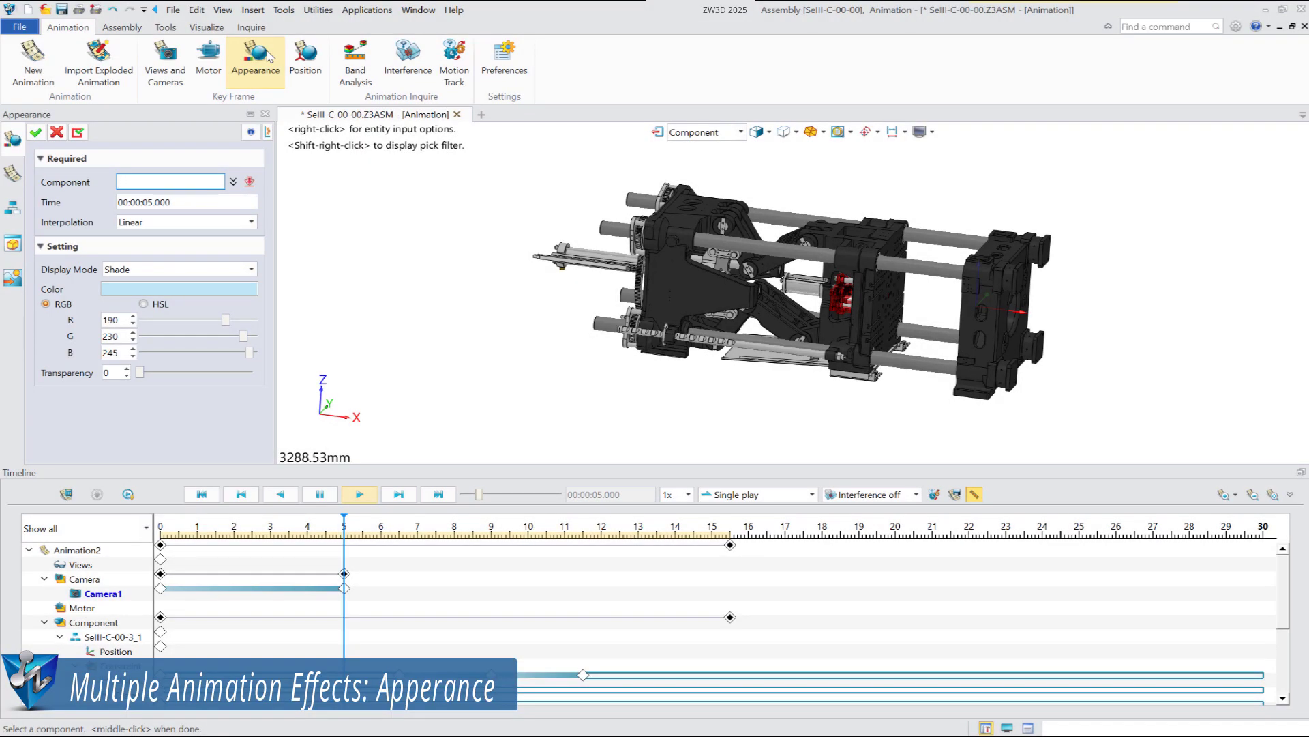
Add a linear appearance keyframe at 5.5 s for the tie bars SeIII-C-06-06去参后_2 and SeIII-C-06-06去参后_3.
left_click(893, 272)
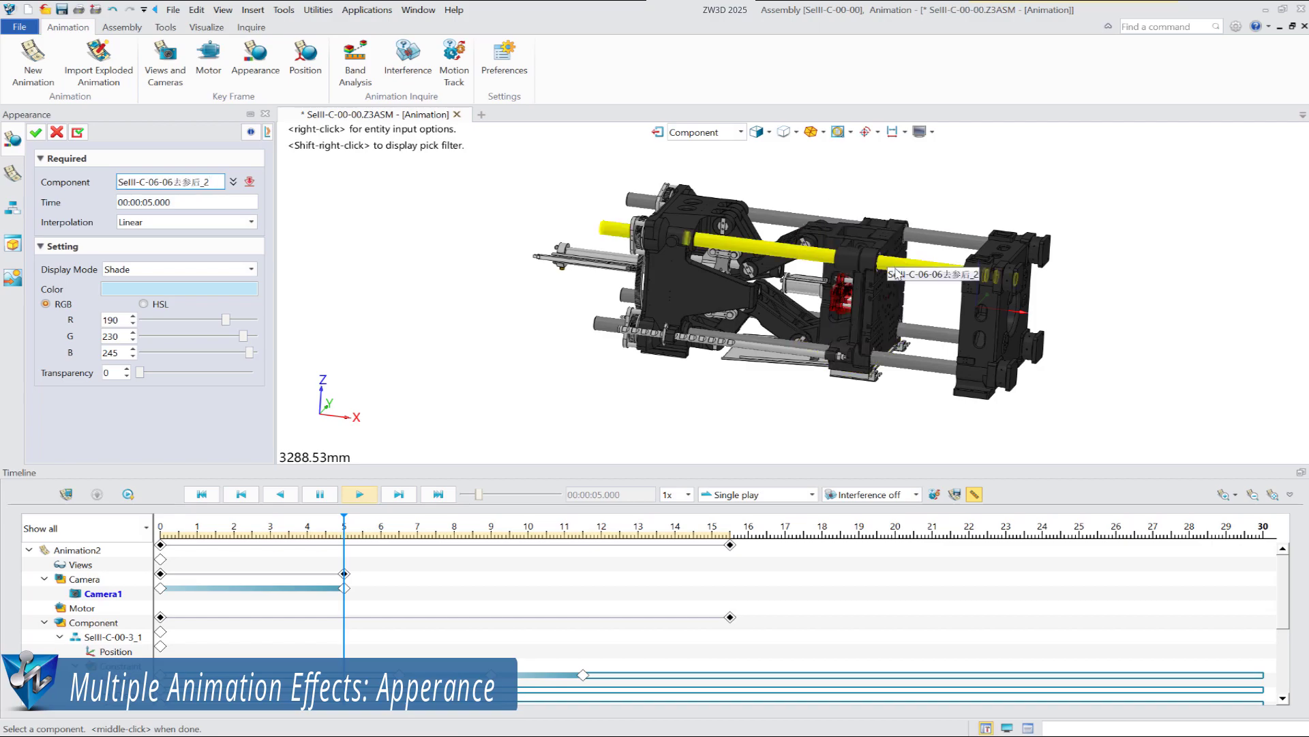
left_click(915, 360)
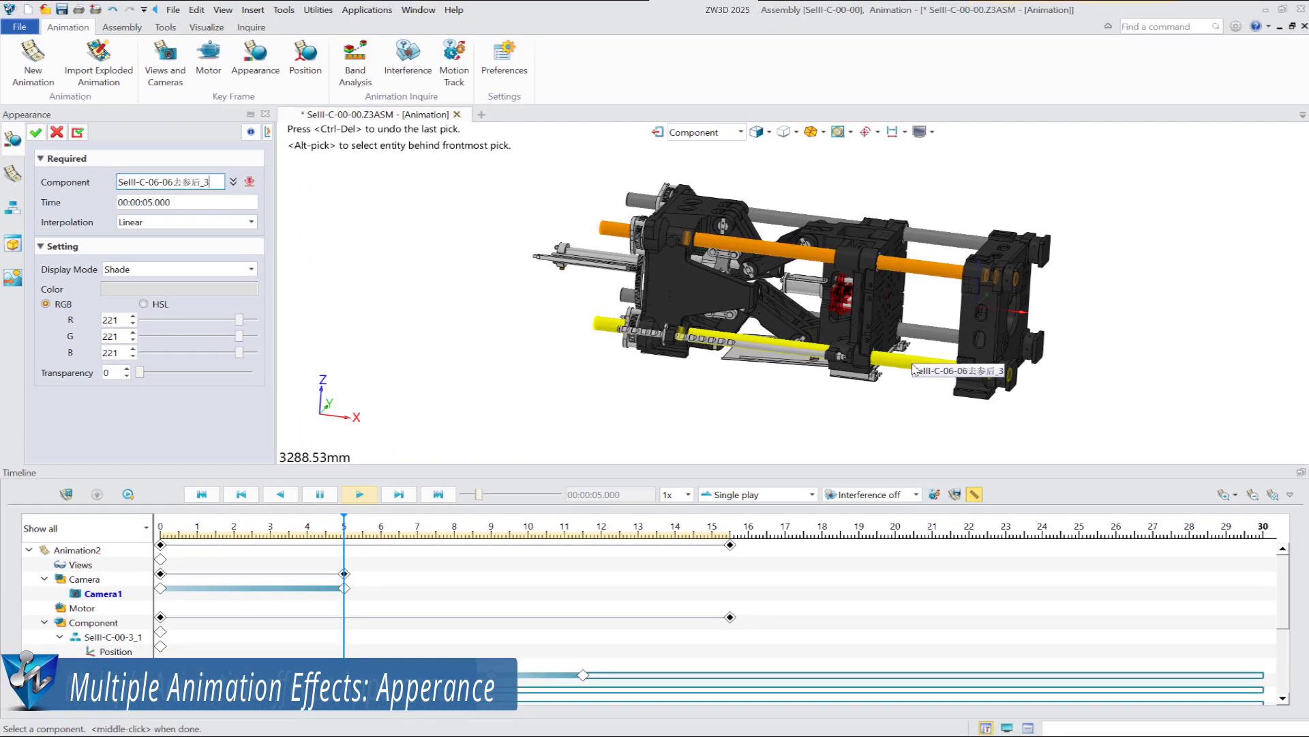
left_click(915, 369)
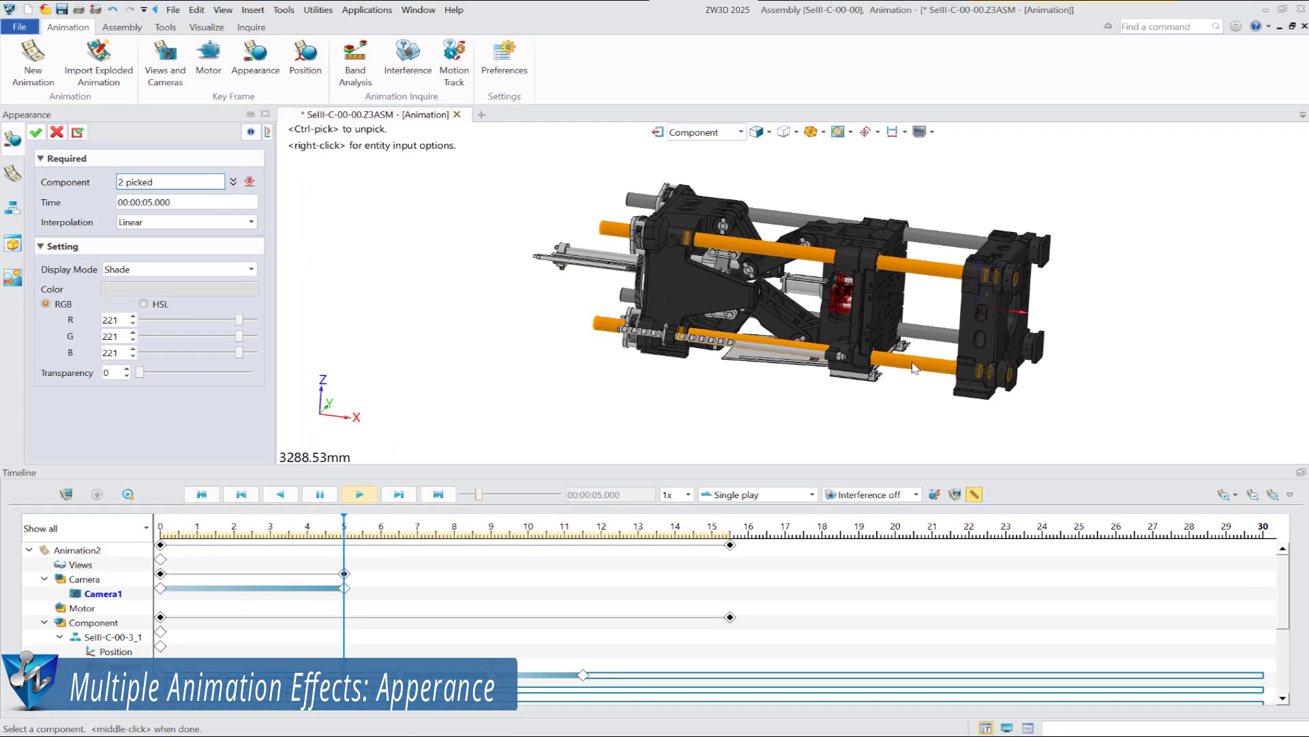
left_click_drag(174, 202, 47, 194)
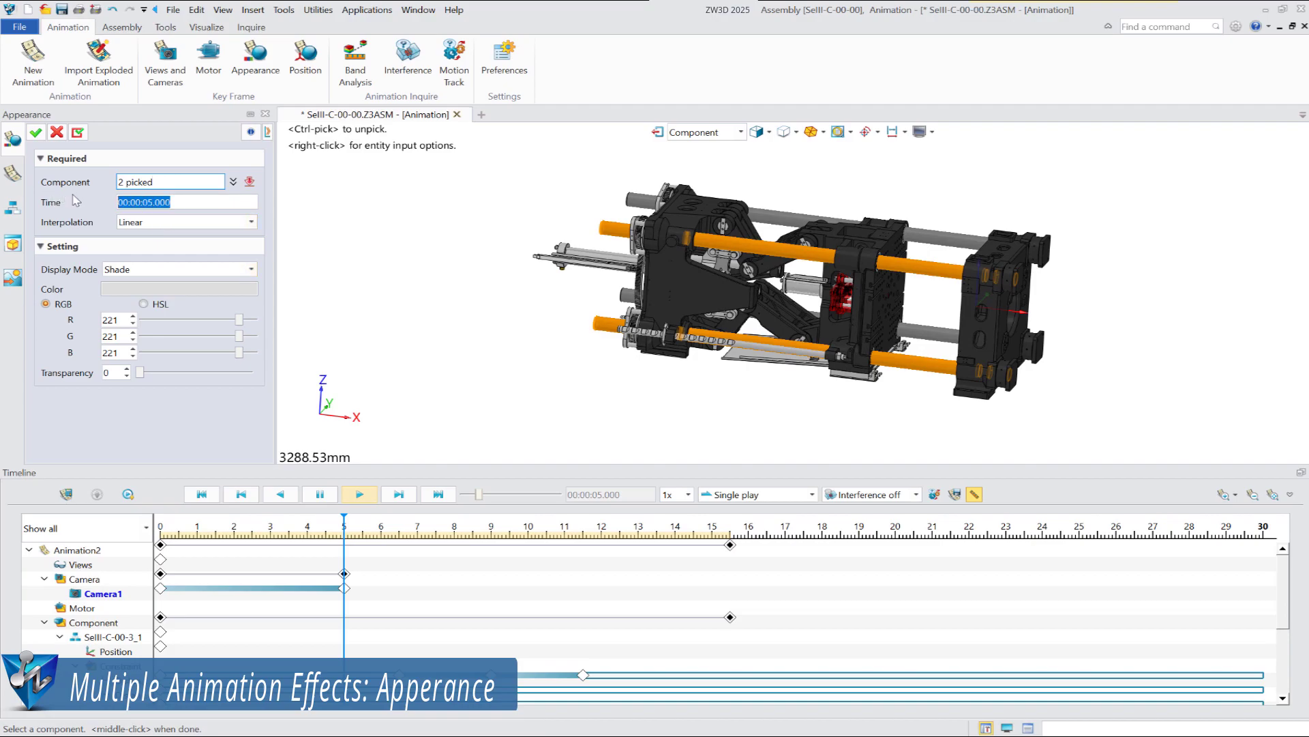
type("5.5")
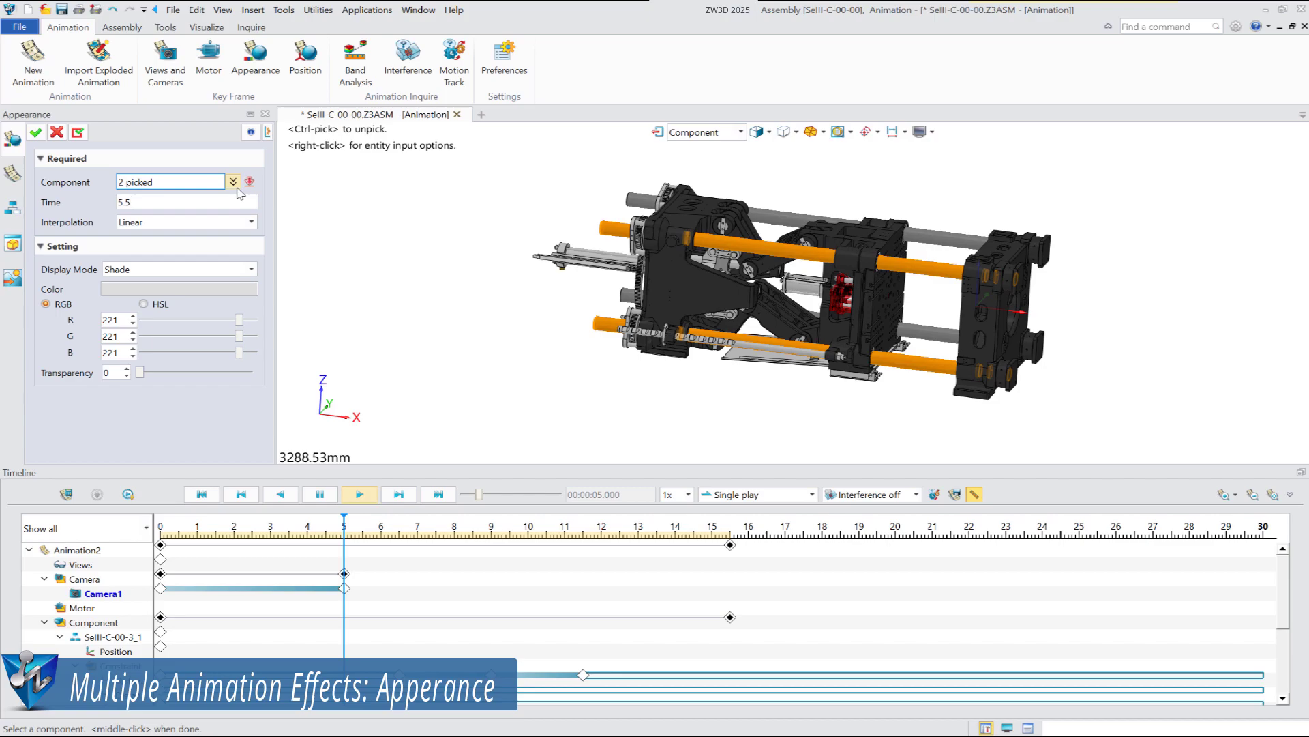
left_click(36, 133)
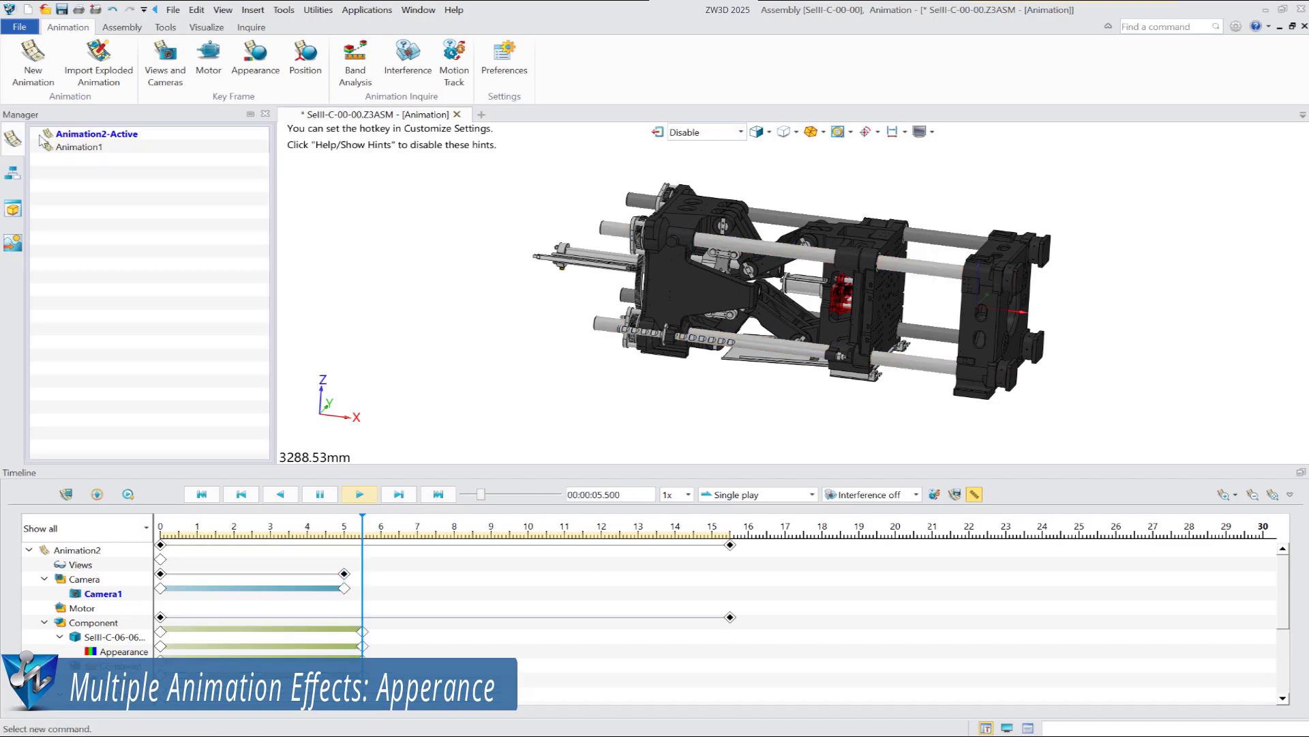
Add an appearance keyframe at 15 s for the same two tie bars with increased transparency.
left_click(257, 67)
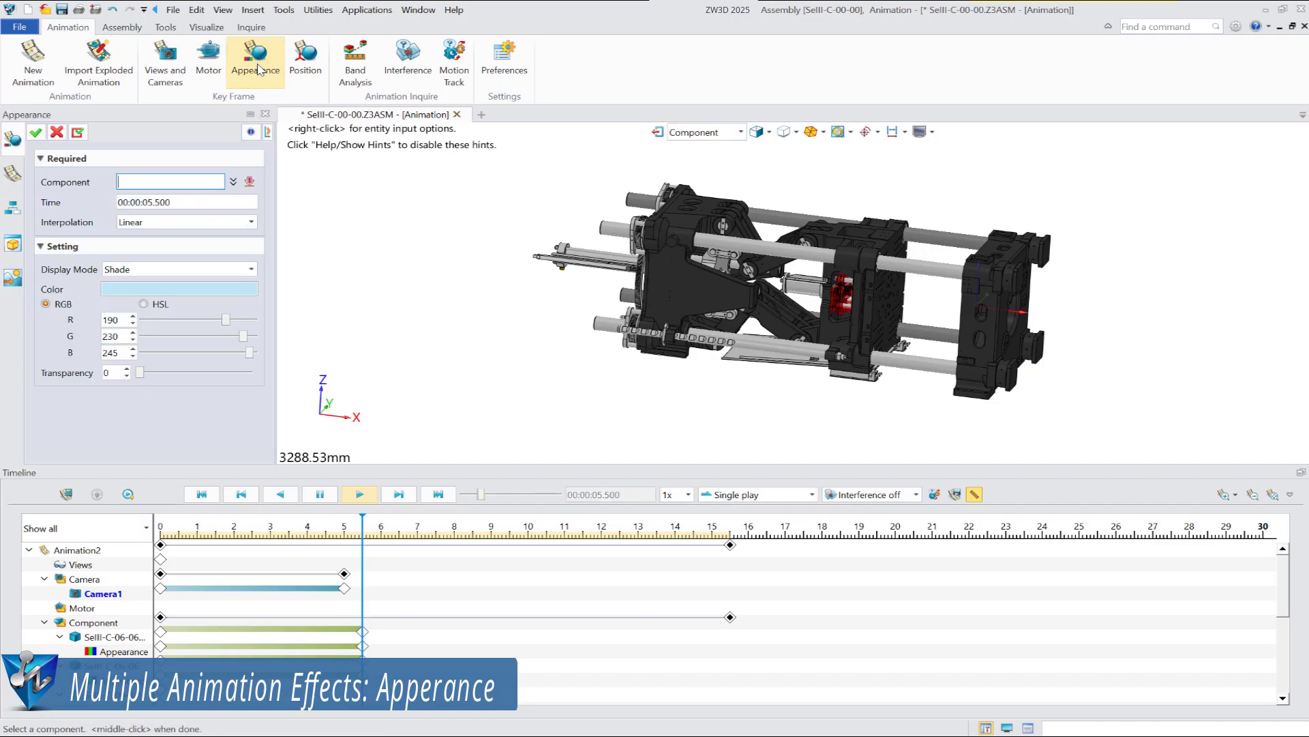
left_click(924, 274)
left_click(931, 374)
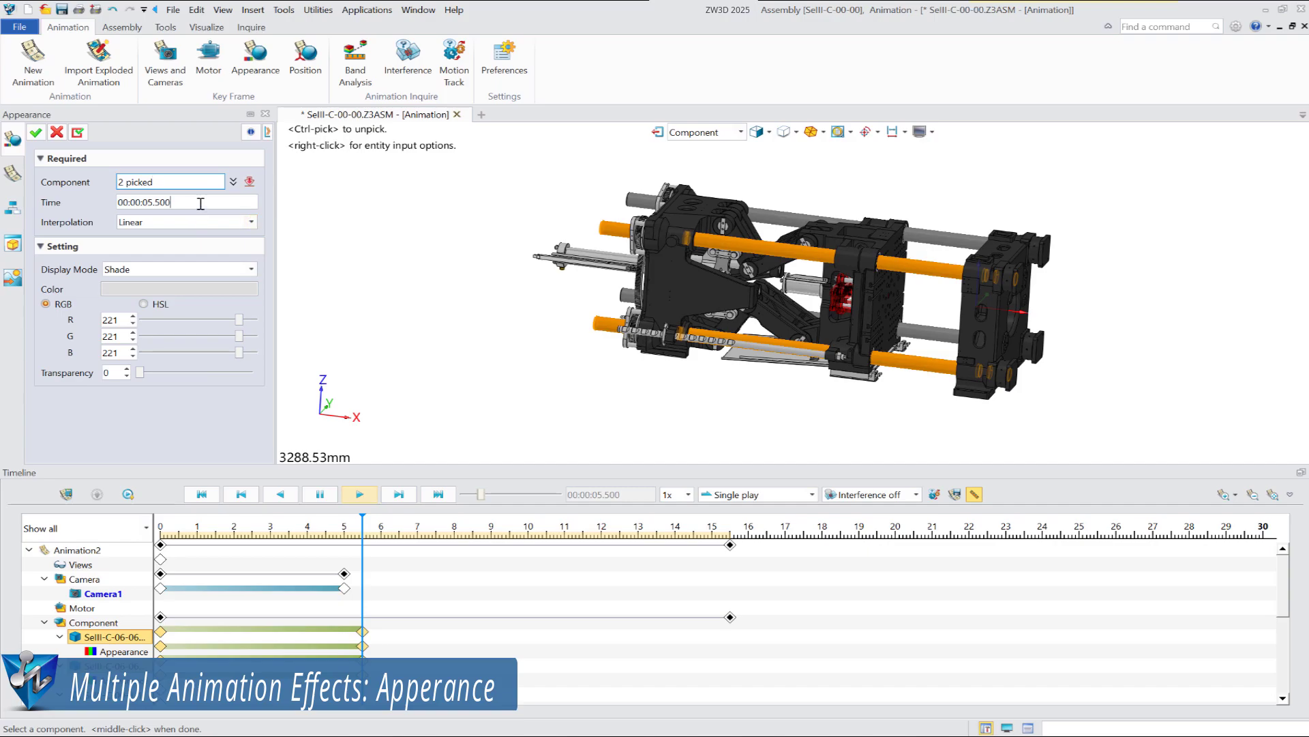
left_click_drag(199, 203, 85, 203)
type("15")
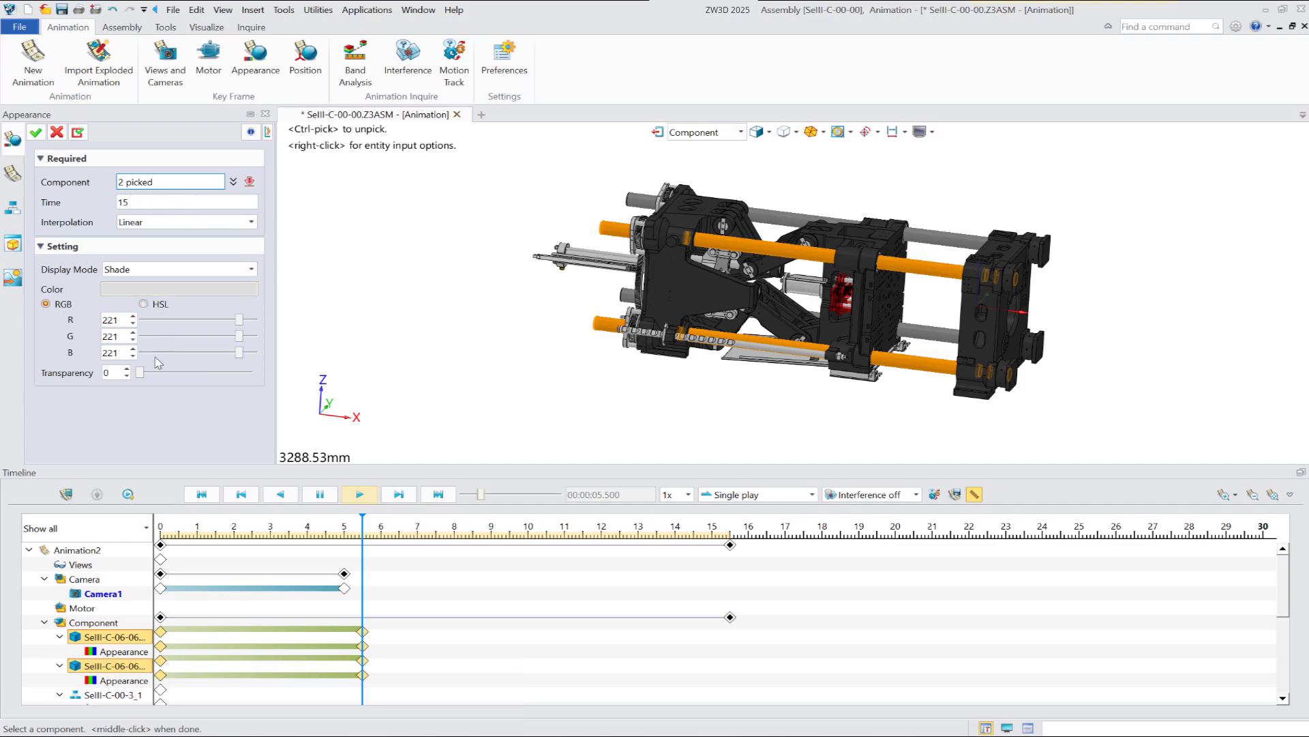
left_click_drag(139, 372, 228, 380)
left_click(38, 132)
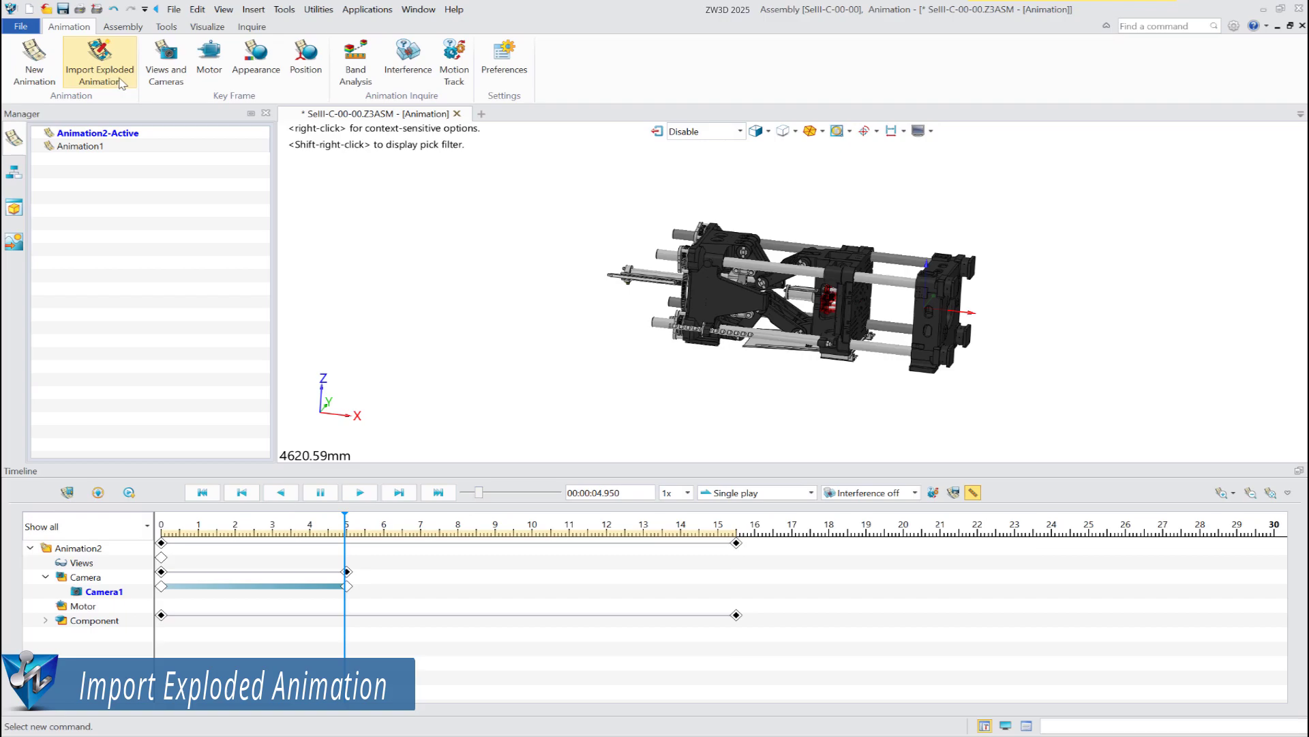
Import the Explode 1 exploded animation at an insert time of 15.5 s and run the updated animation.
left_click(124, 82)
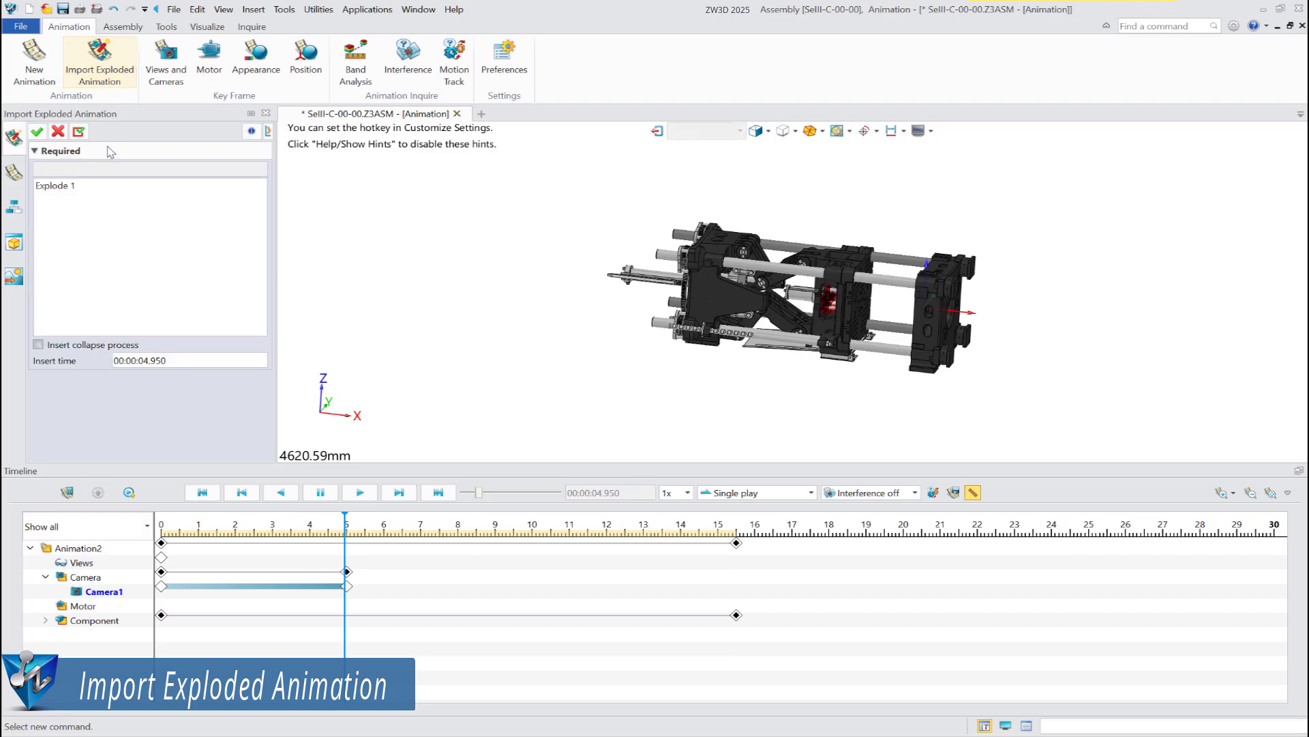
left_click(93, 193)
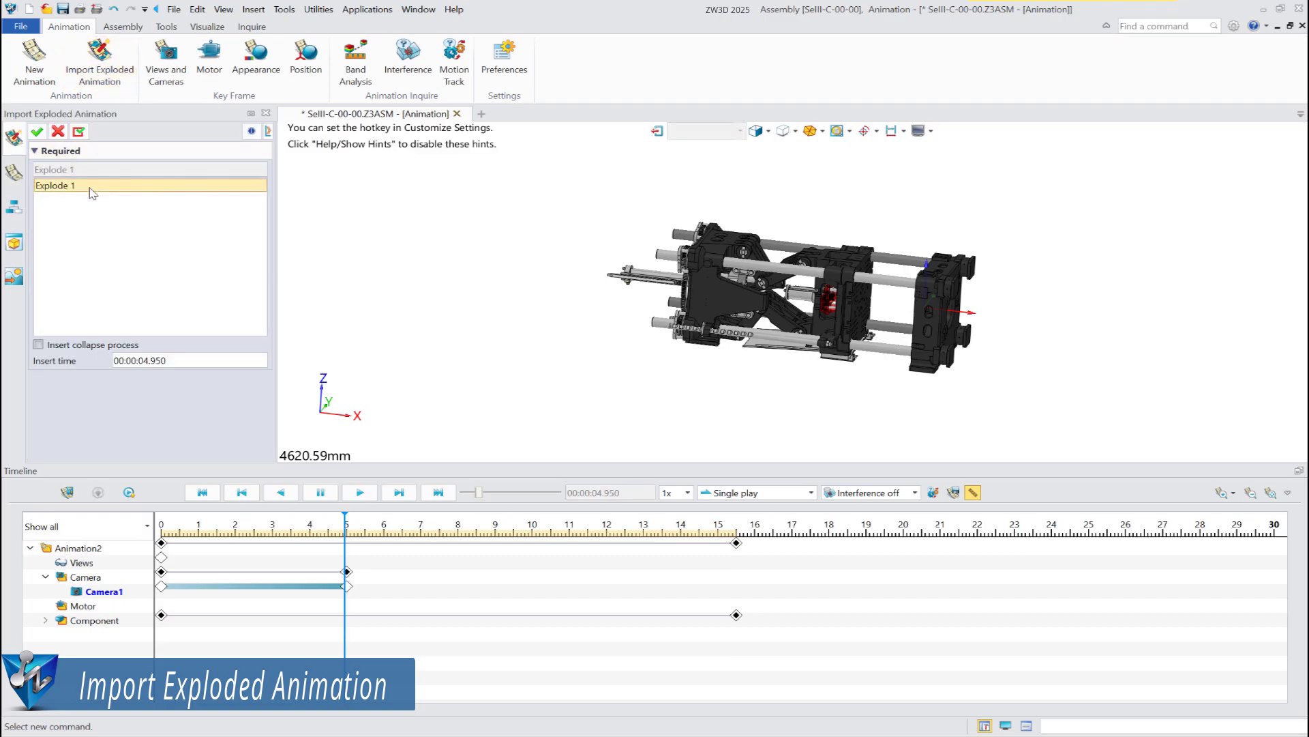
left_click_drag(189, 362, 76, 358)
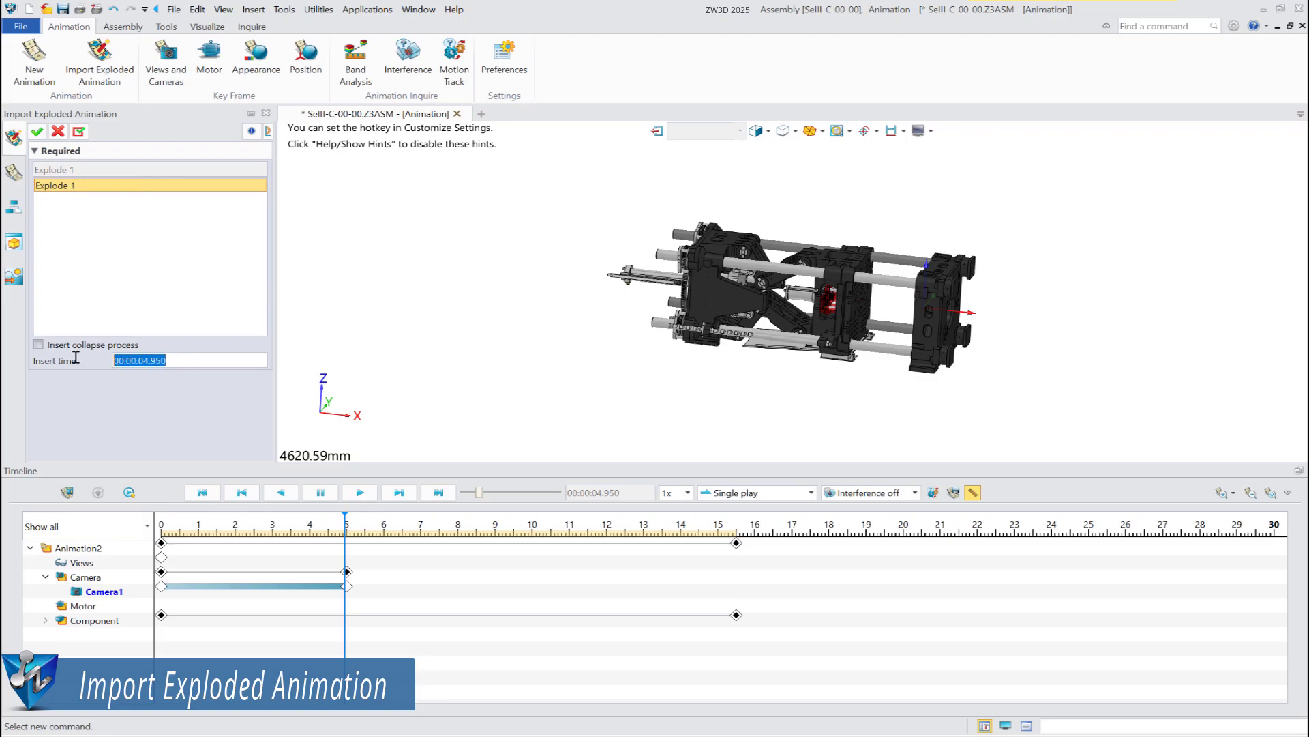
type("15.5")
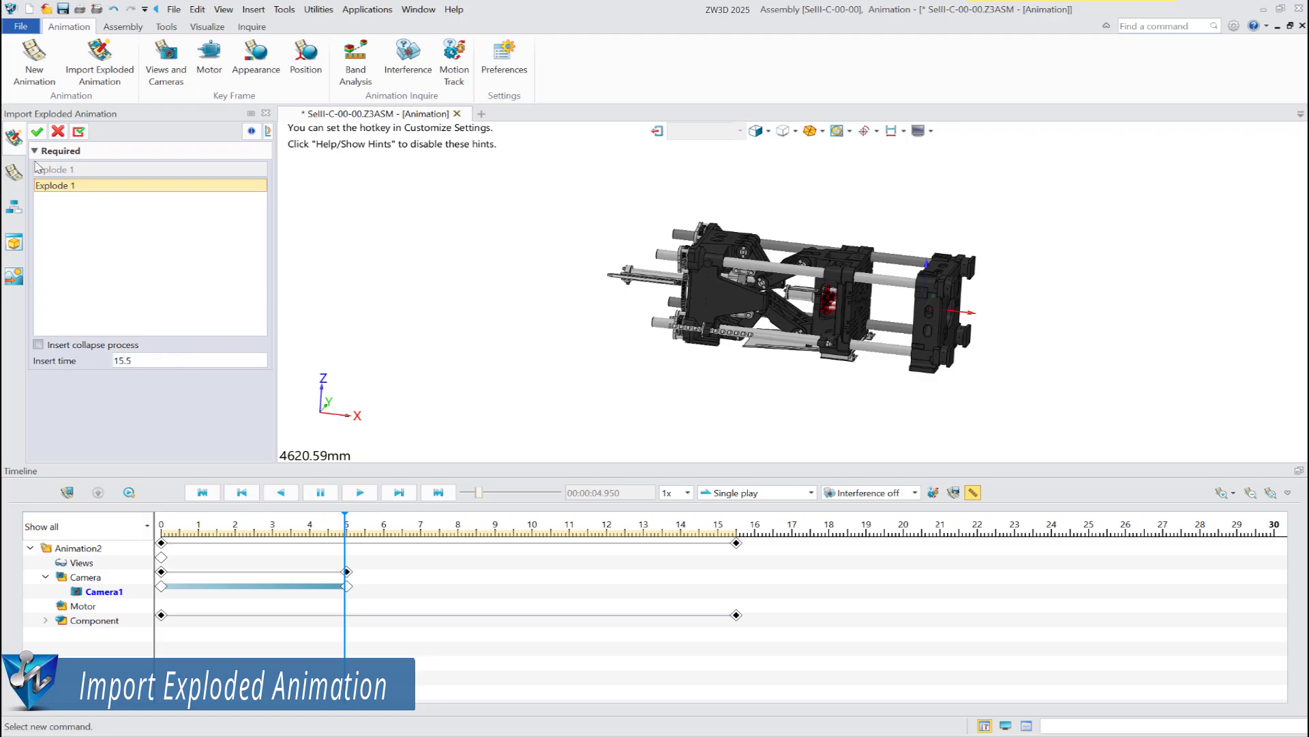
left_click(37, 131)
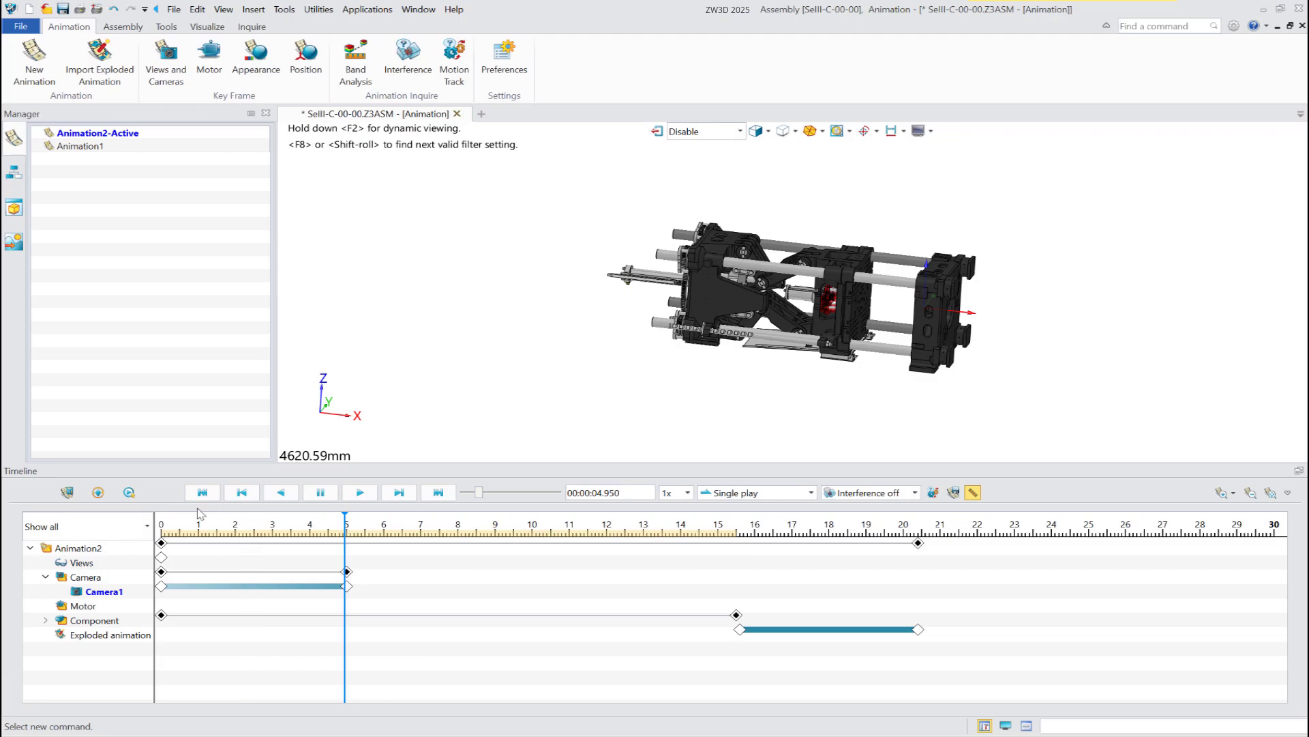
left_click(71, 495)
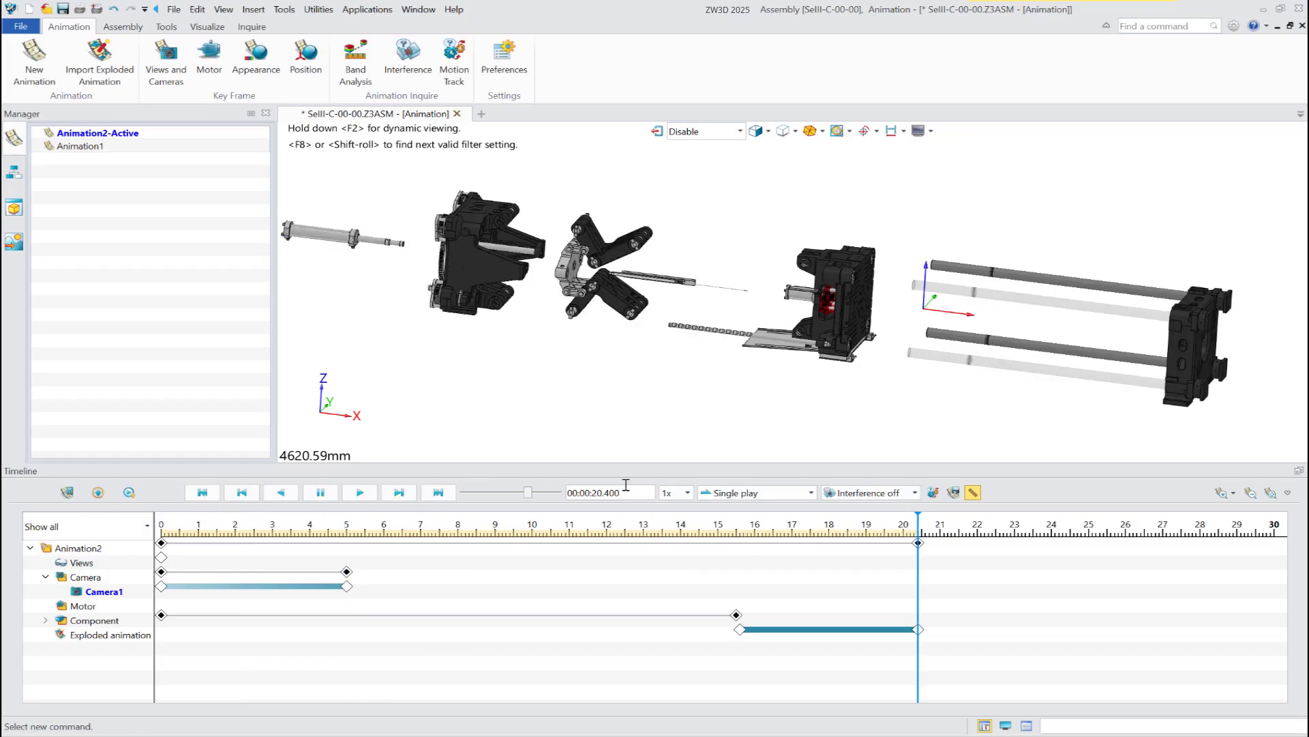
Export the entire animation in MP4 format as Animation2_001.mp4 at window size with compression.
left_click(955, 495)
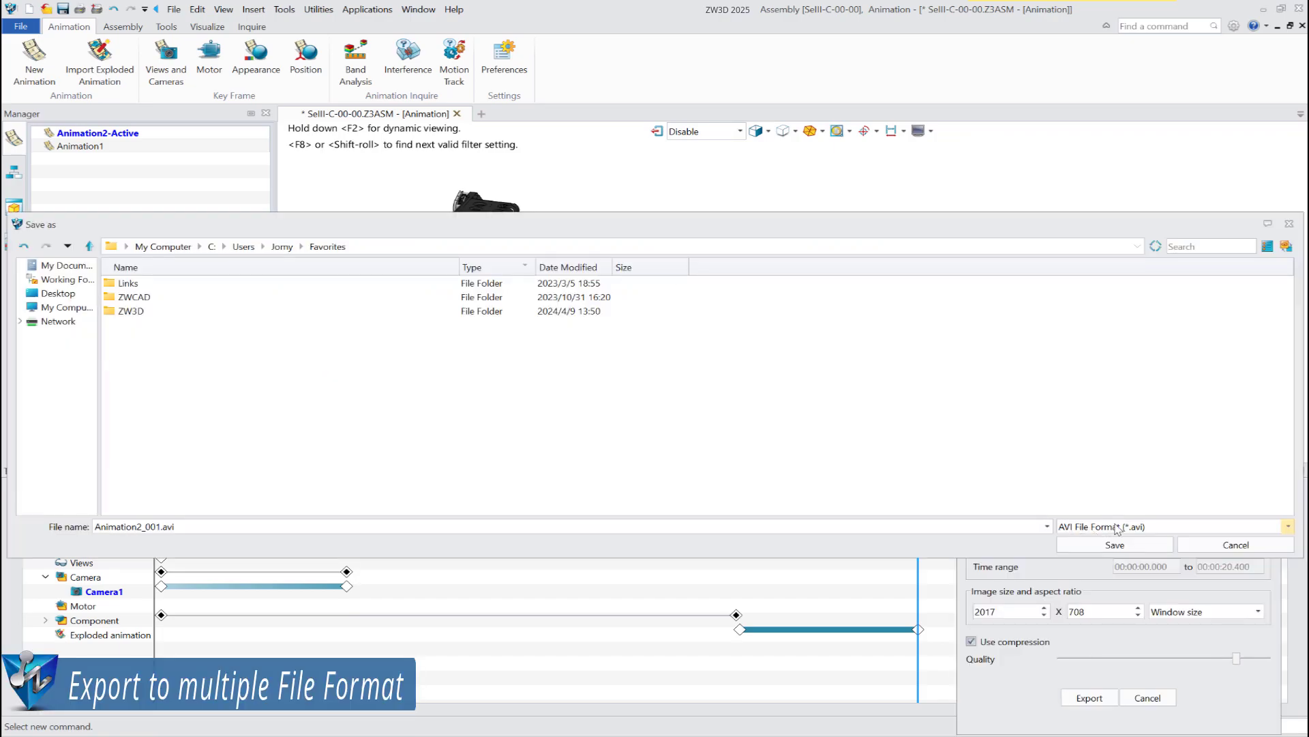
left_click(1182, 526)
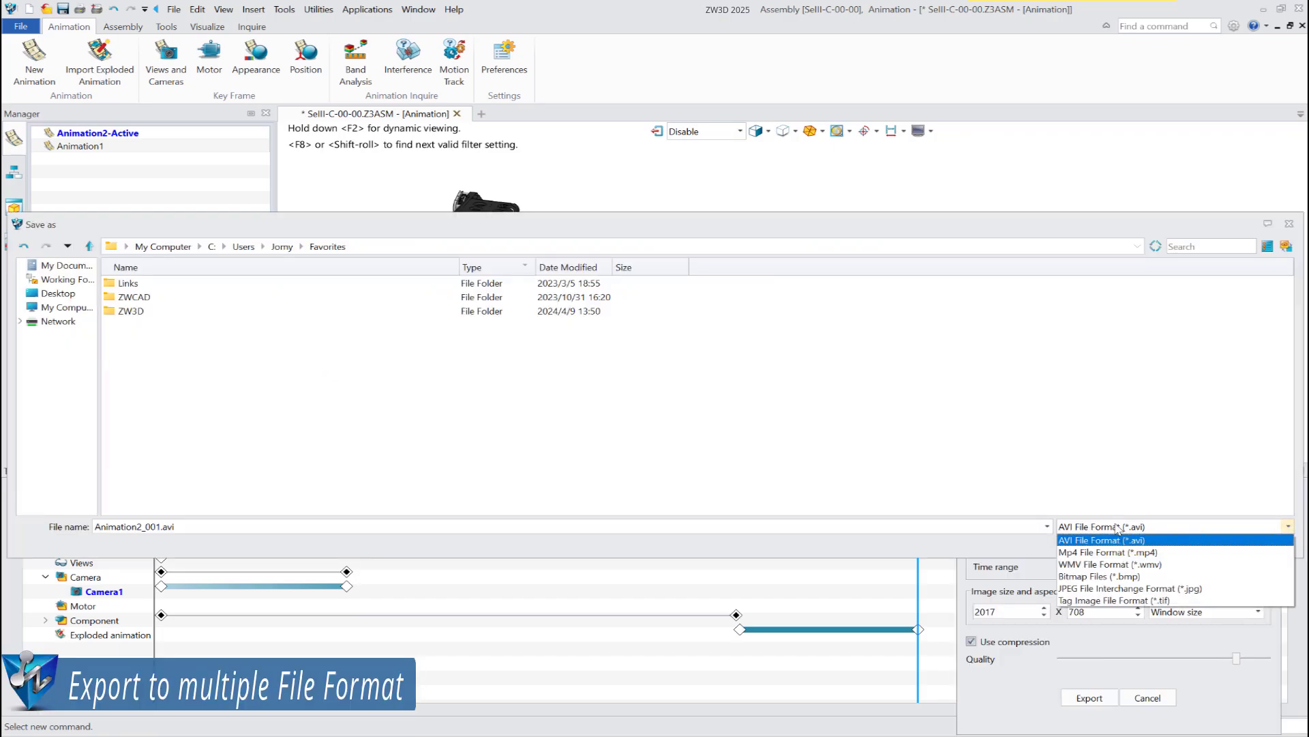
left_click(1215, 554)
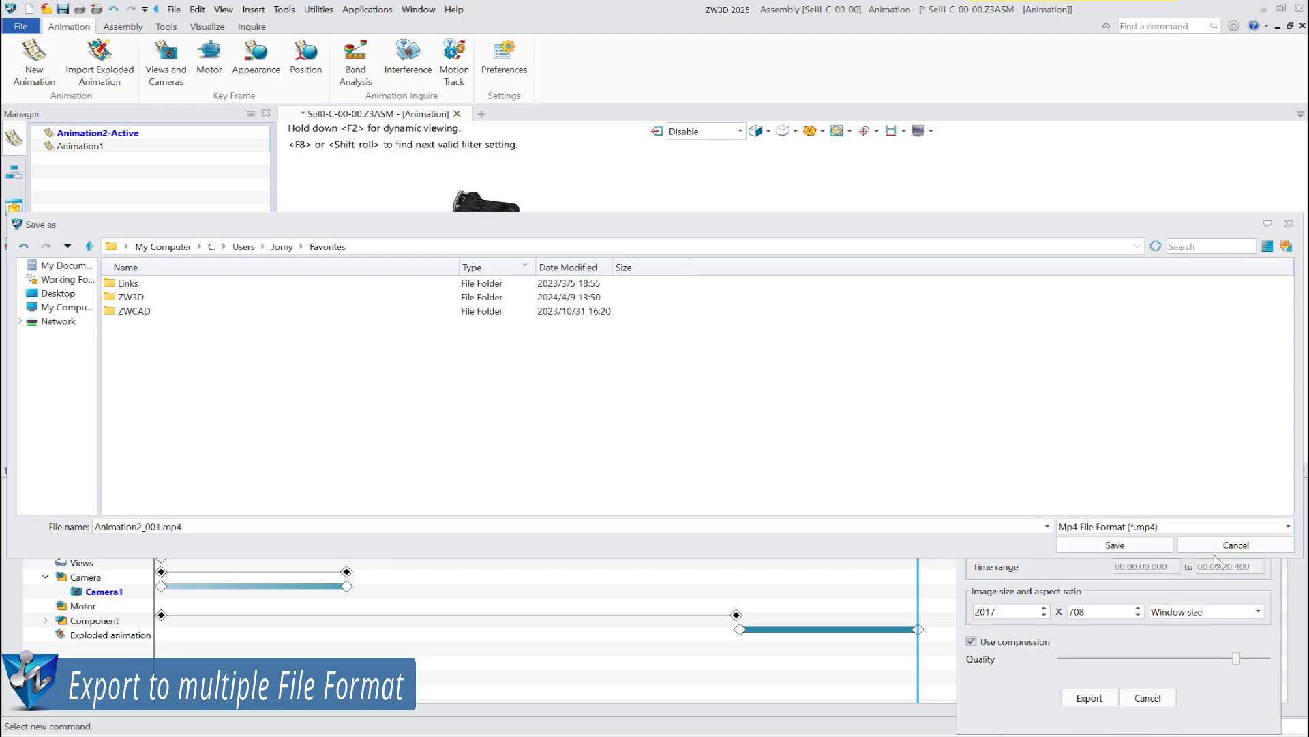
left_click(1103, 547)
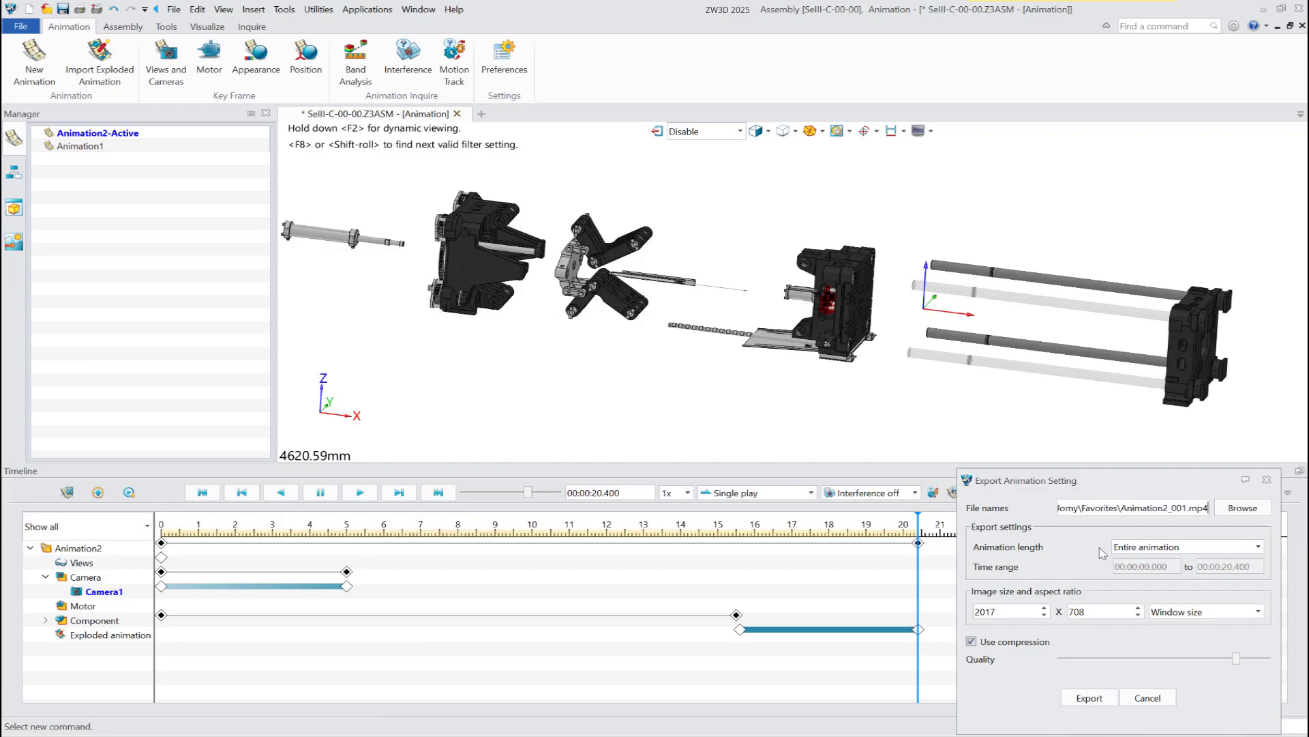
left_click_drag(1100, 487, 771, 275)
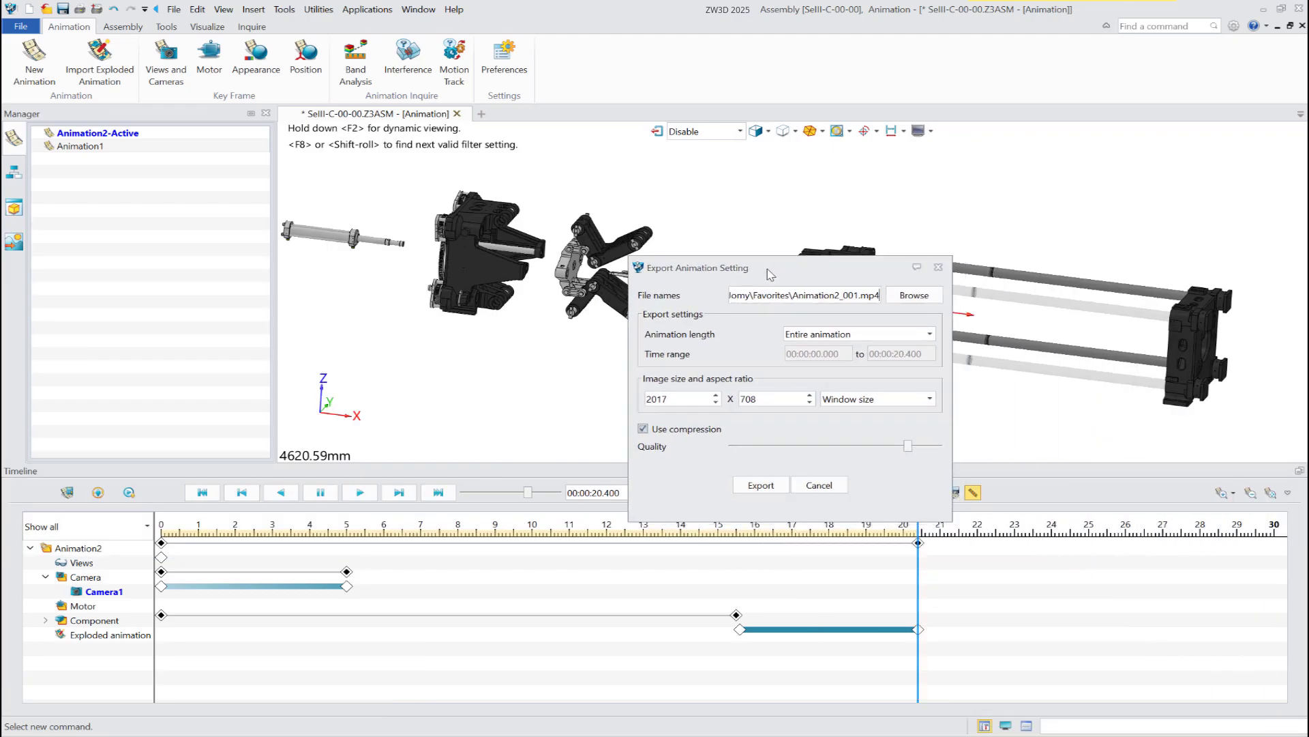
left_click(762, 485)
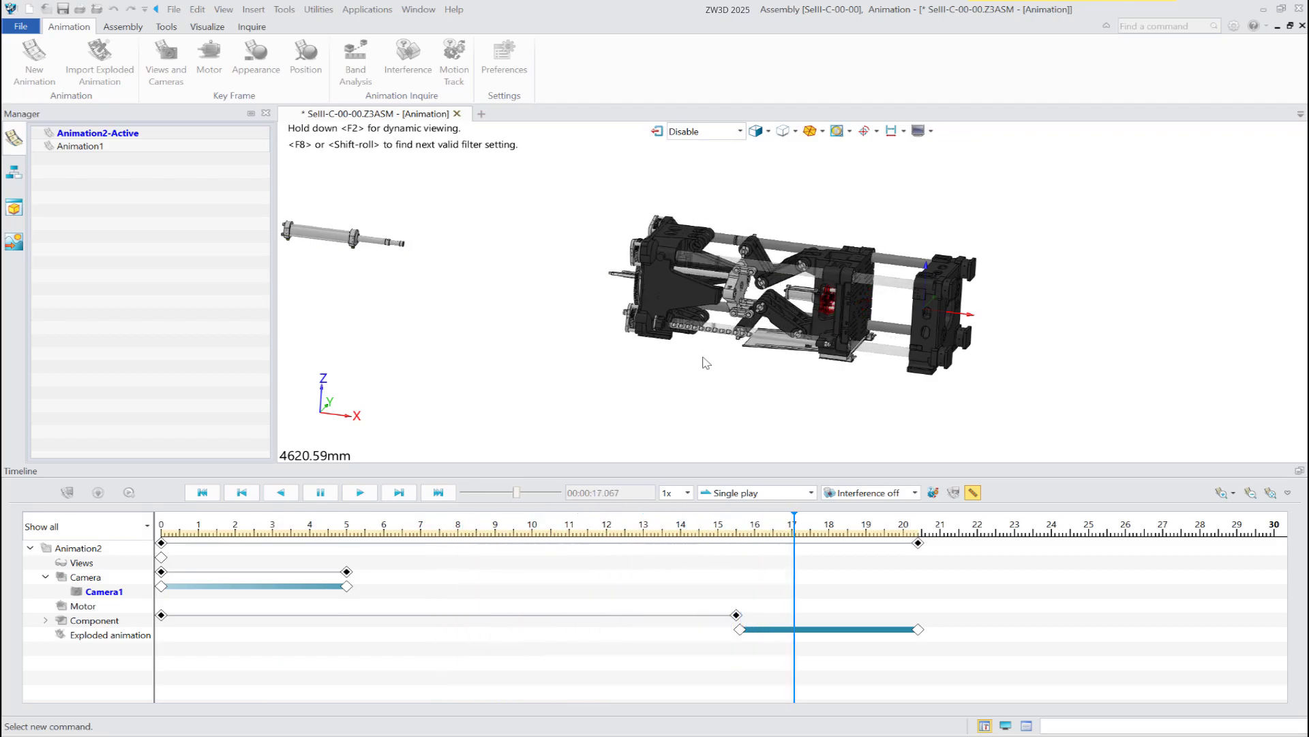
left_click(746, 477)
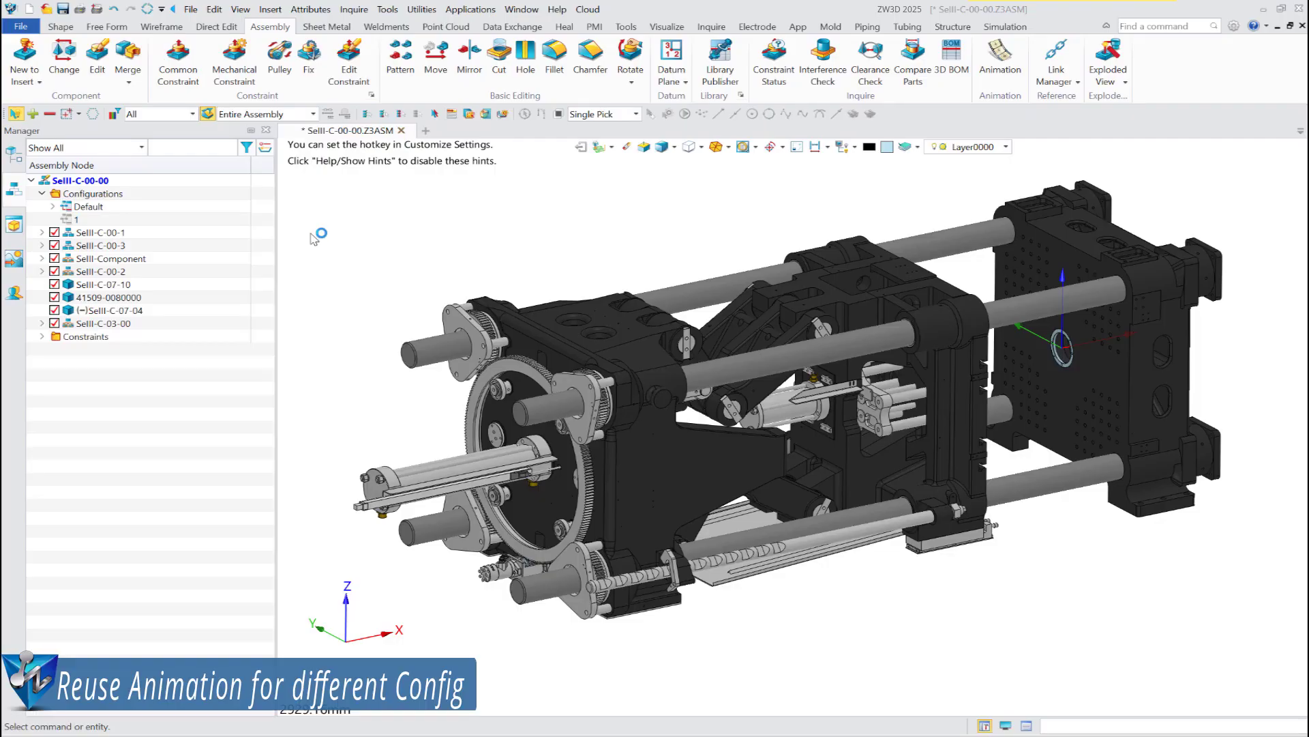
Activate configuration 1 of the SeIII-C-00-00 assembly and open its animation environment.
double_click(77, 218)
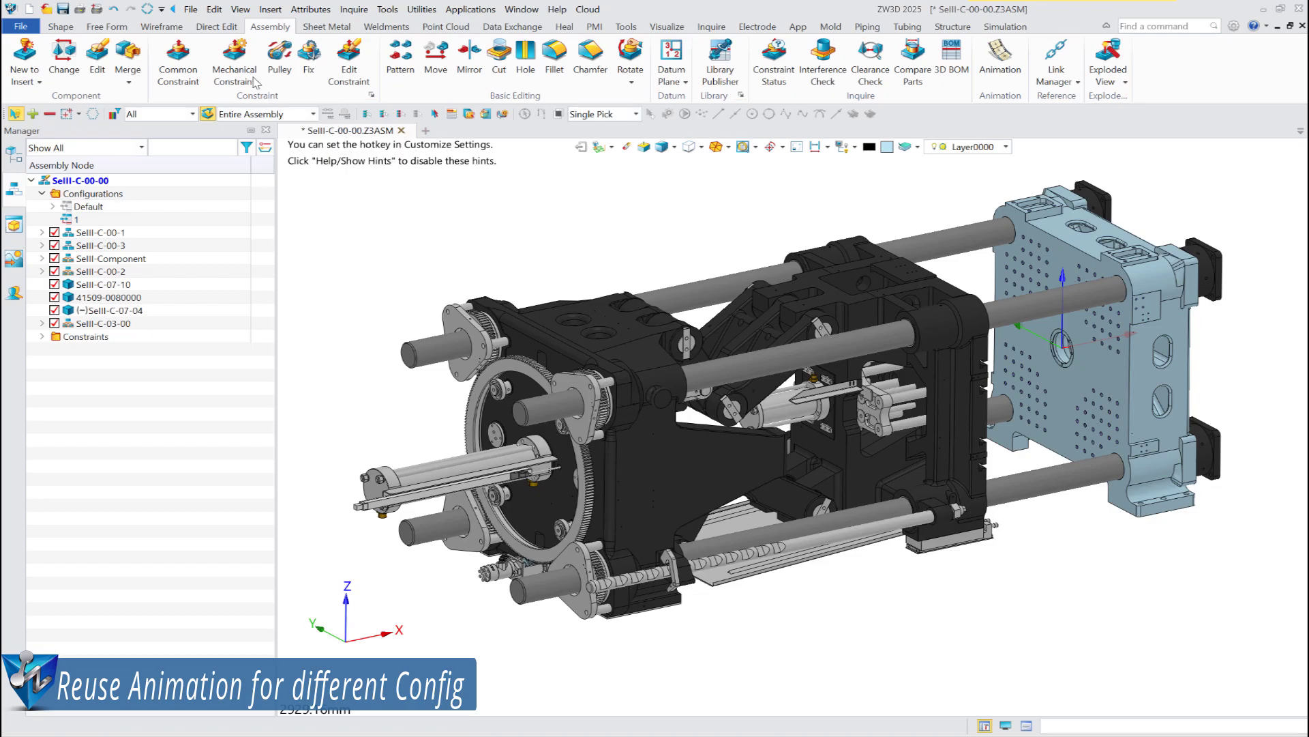
left_click(1000, 62)
Reuse Animation2 as a copy and set that copy to the current configuration.
right_click(88, 135)
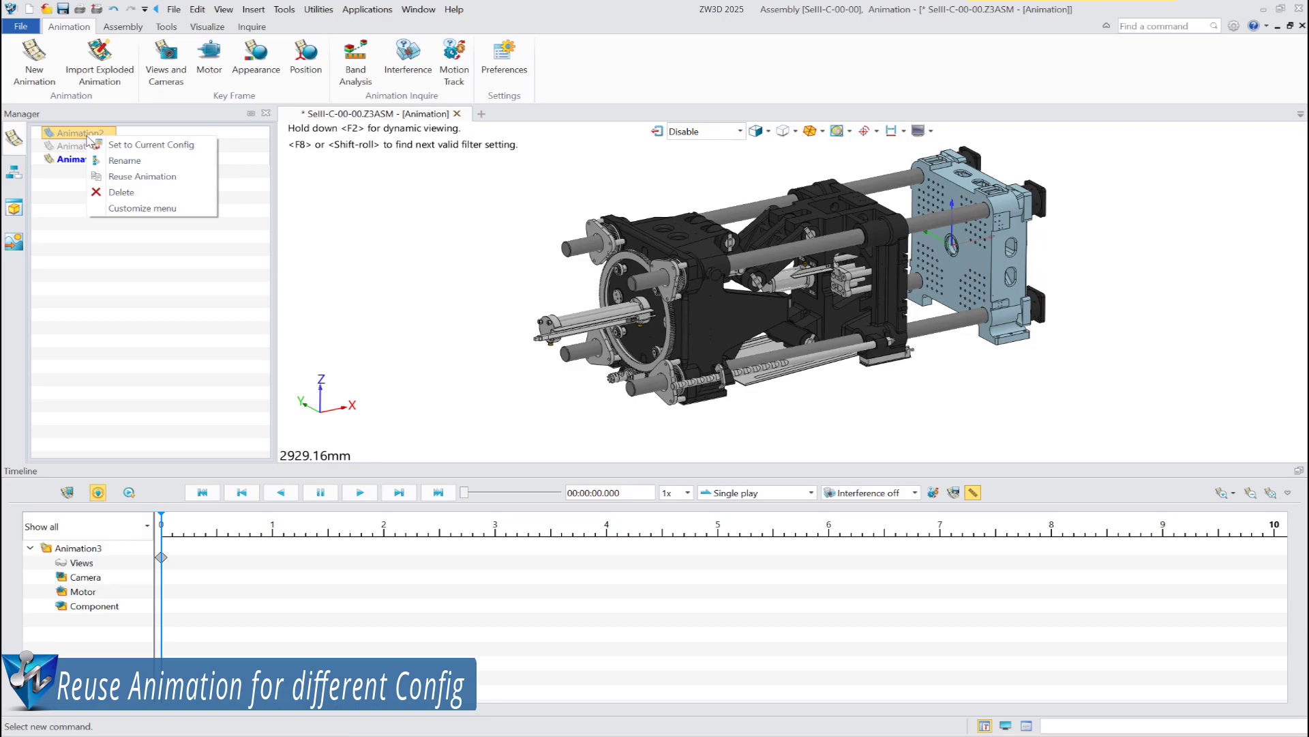
left_click(144, 178)
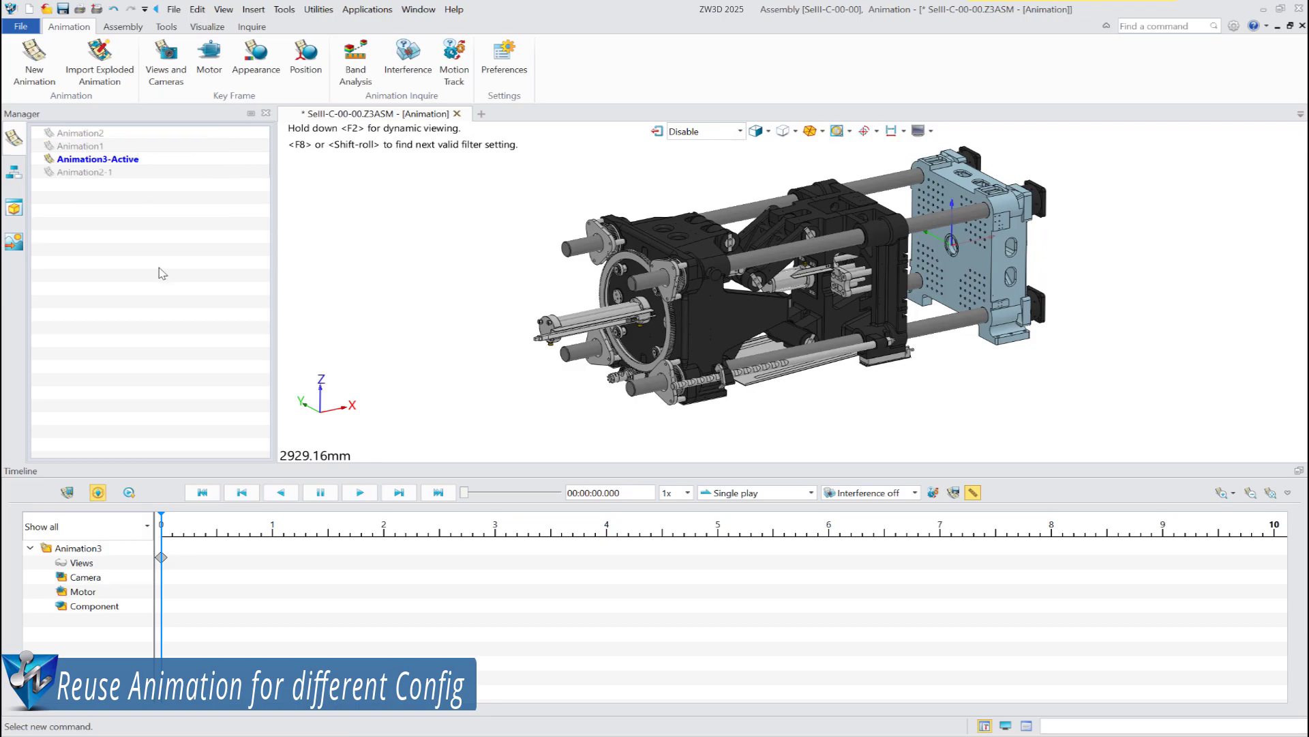
right_click(87, 174)
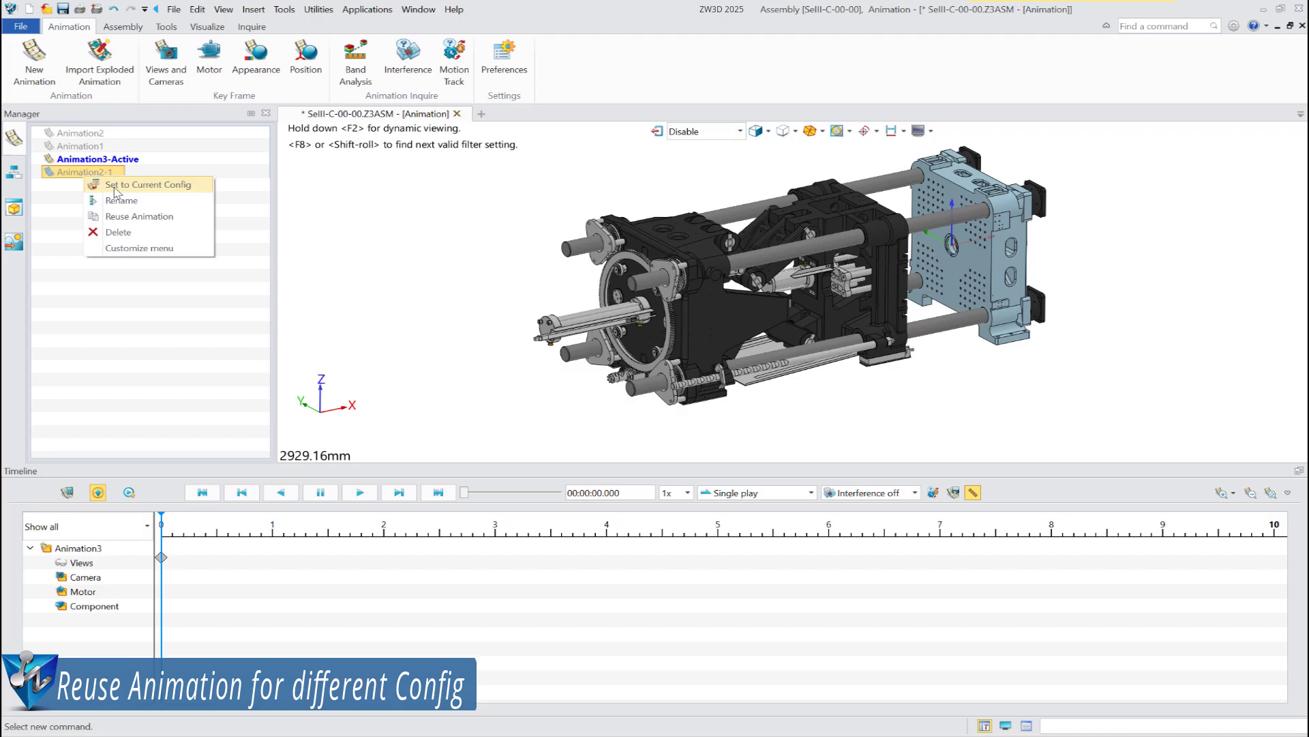
left_click(114, 188)
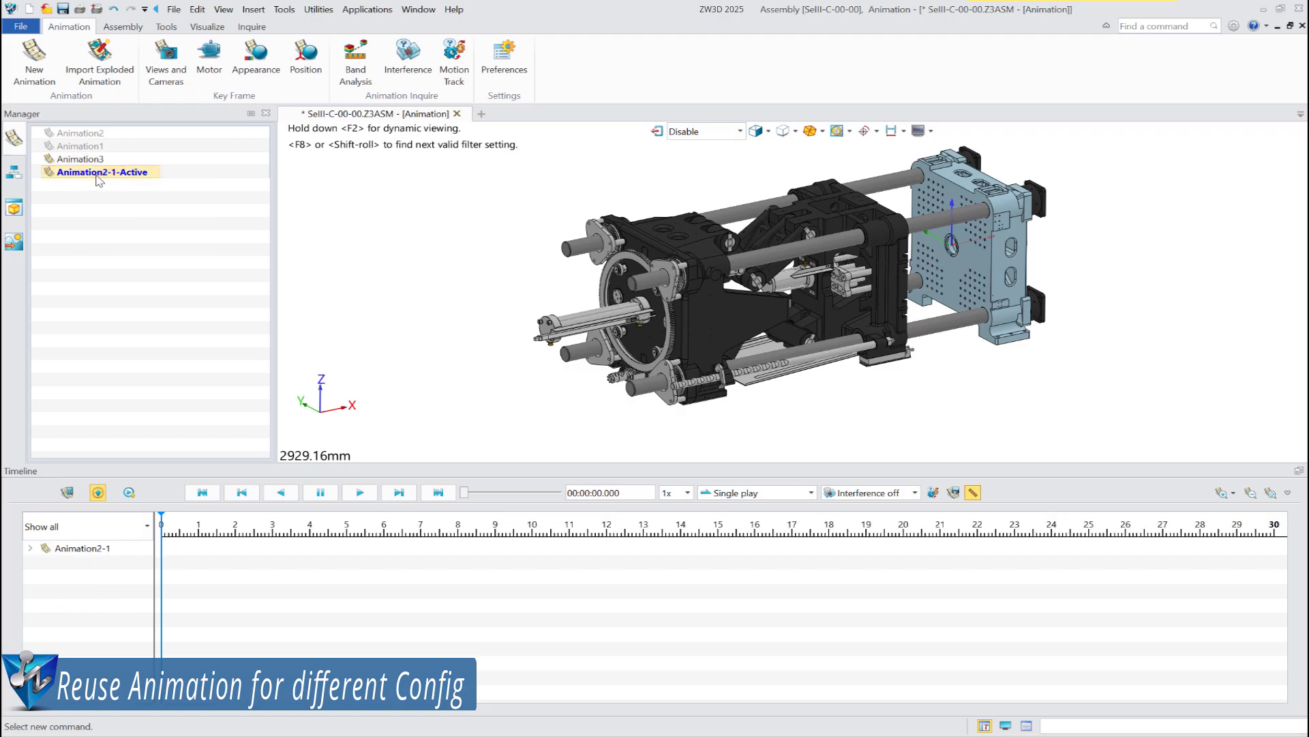